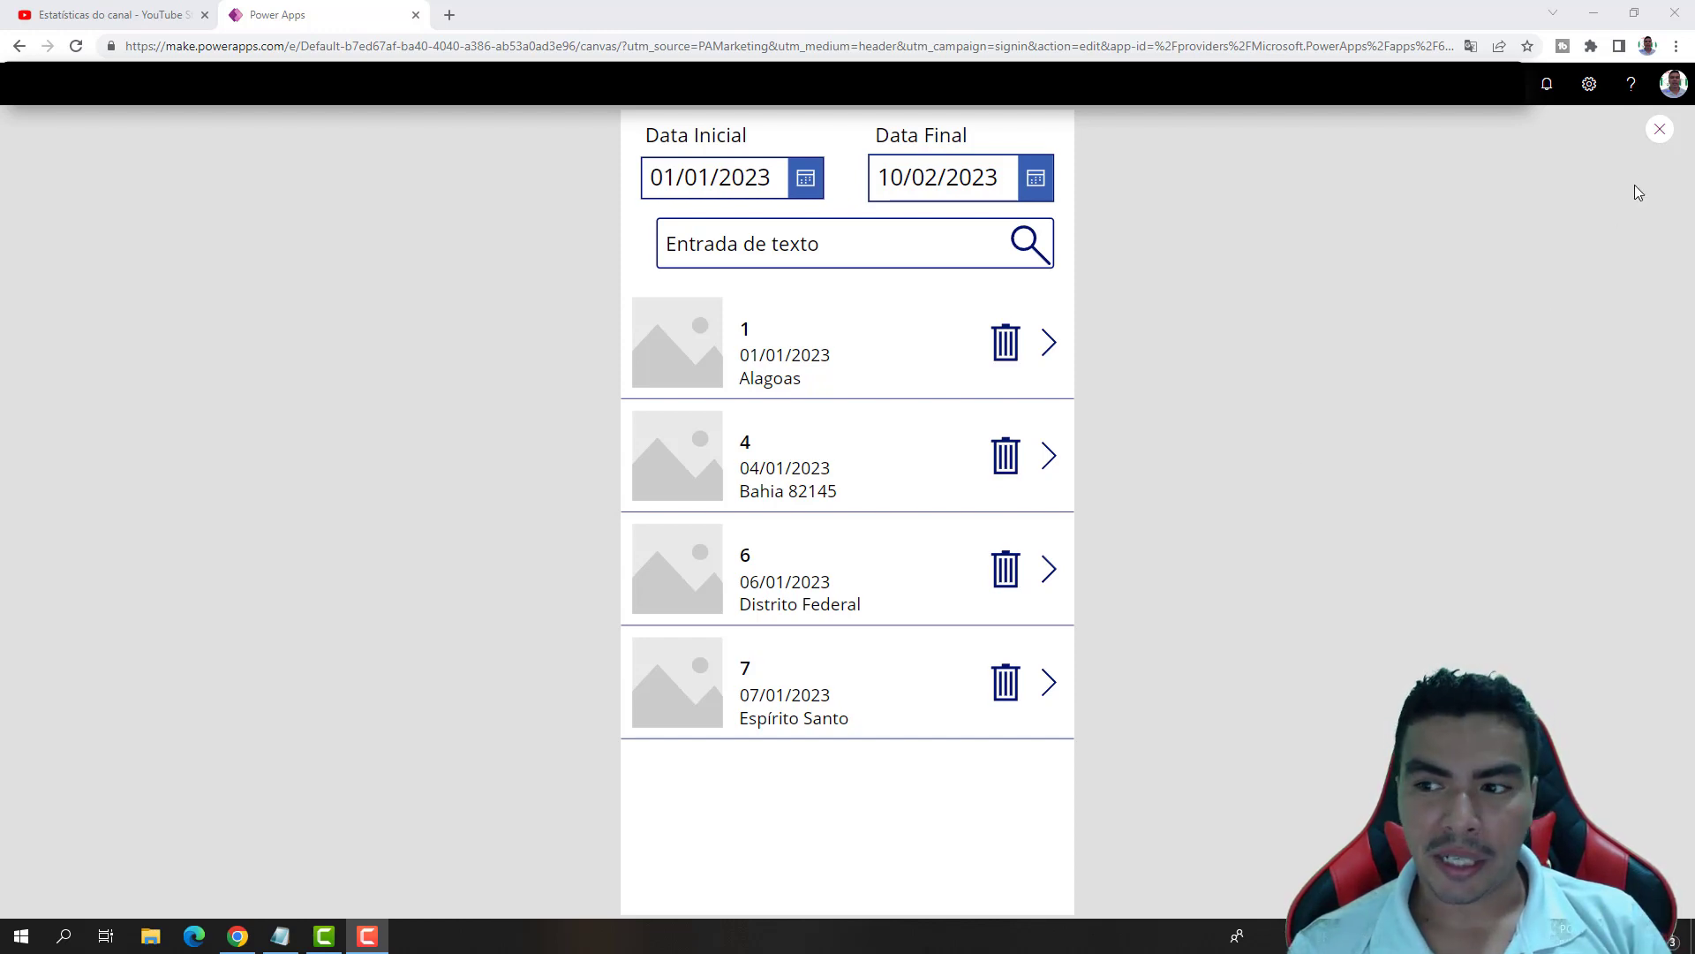
Exit the app preview and dismiss the 'Você sabia?' tip to return to Screen16's editor.
{"action": "left_click", "coordinate": [1660, 129]}
{"action": "left_click", "coordinate": [1012, 576]}
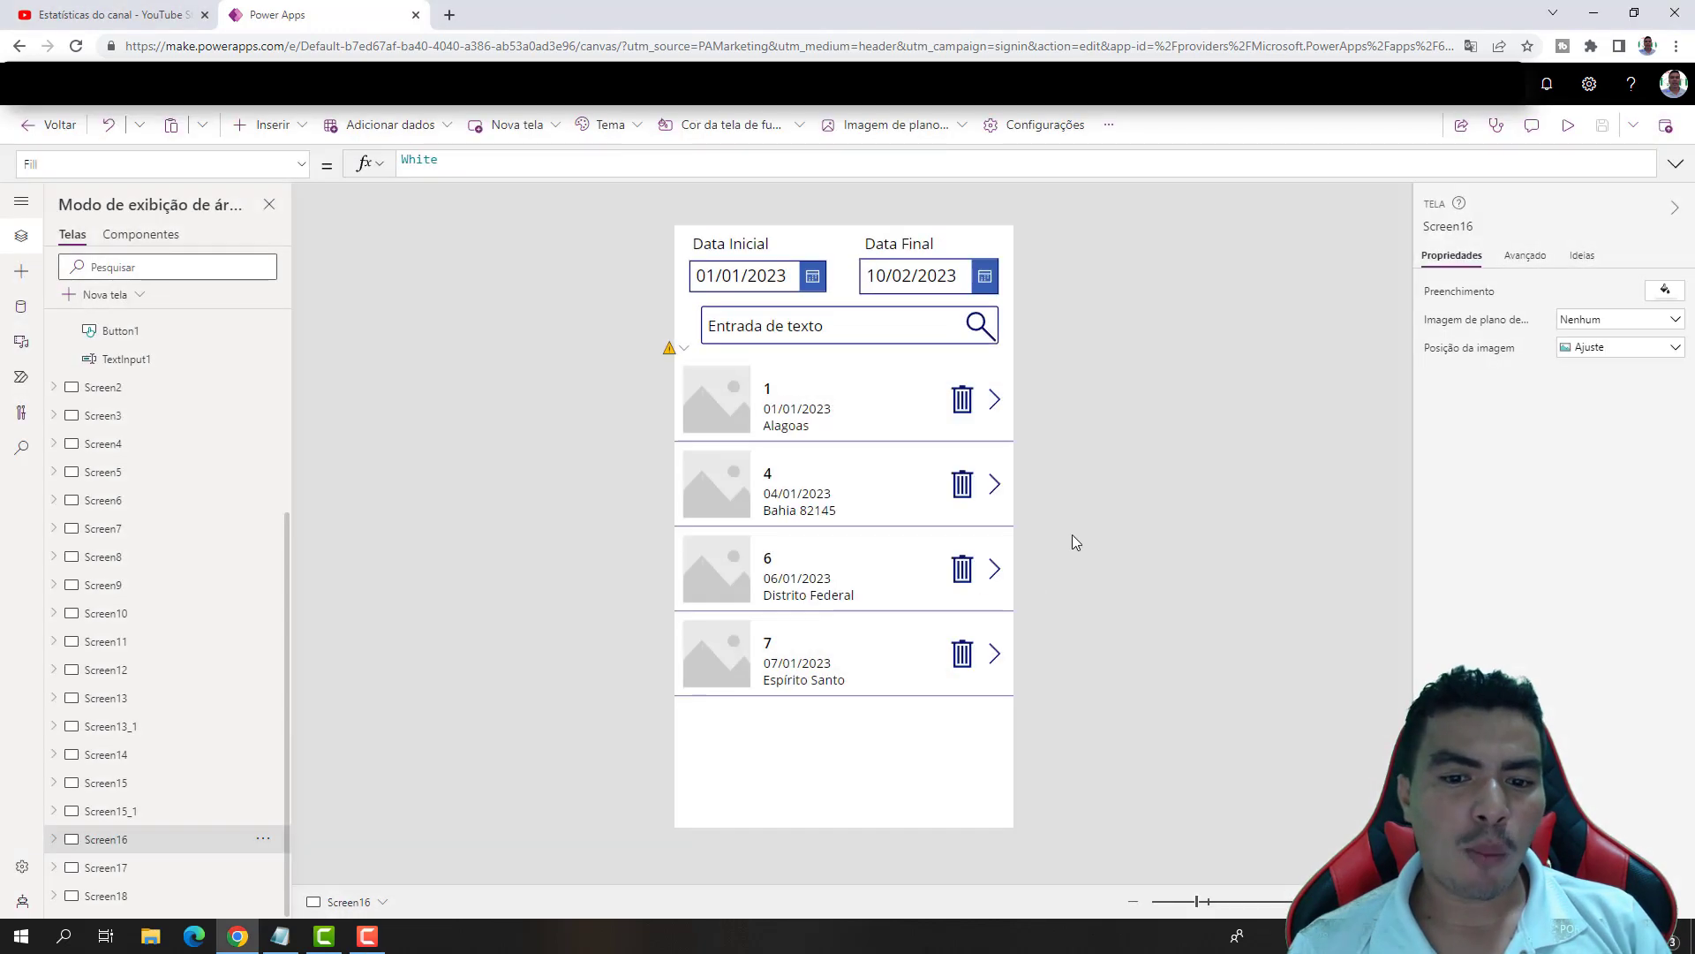
Insert a Caixa de seleção checkbox into the first gallery row and move it right.
{"action": "left_click", "coordinate": [802, 411]}
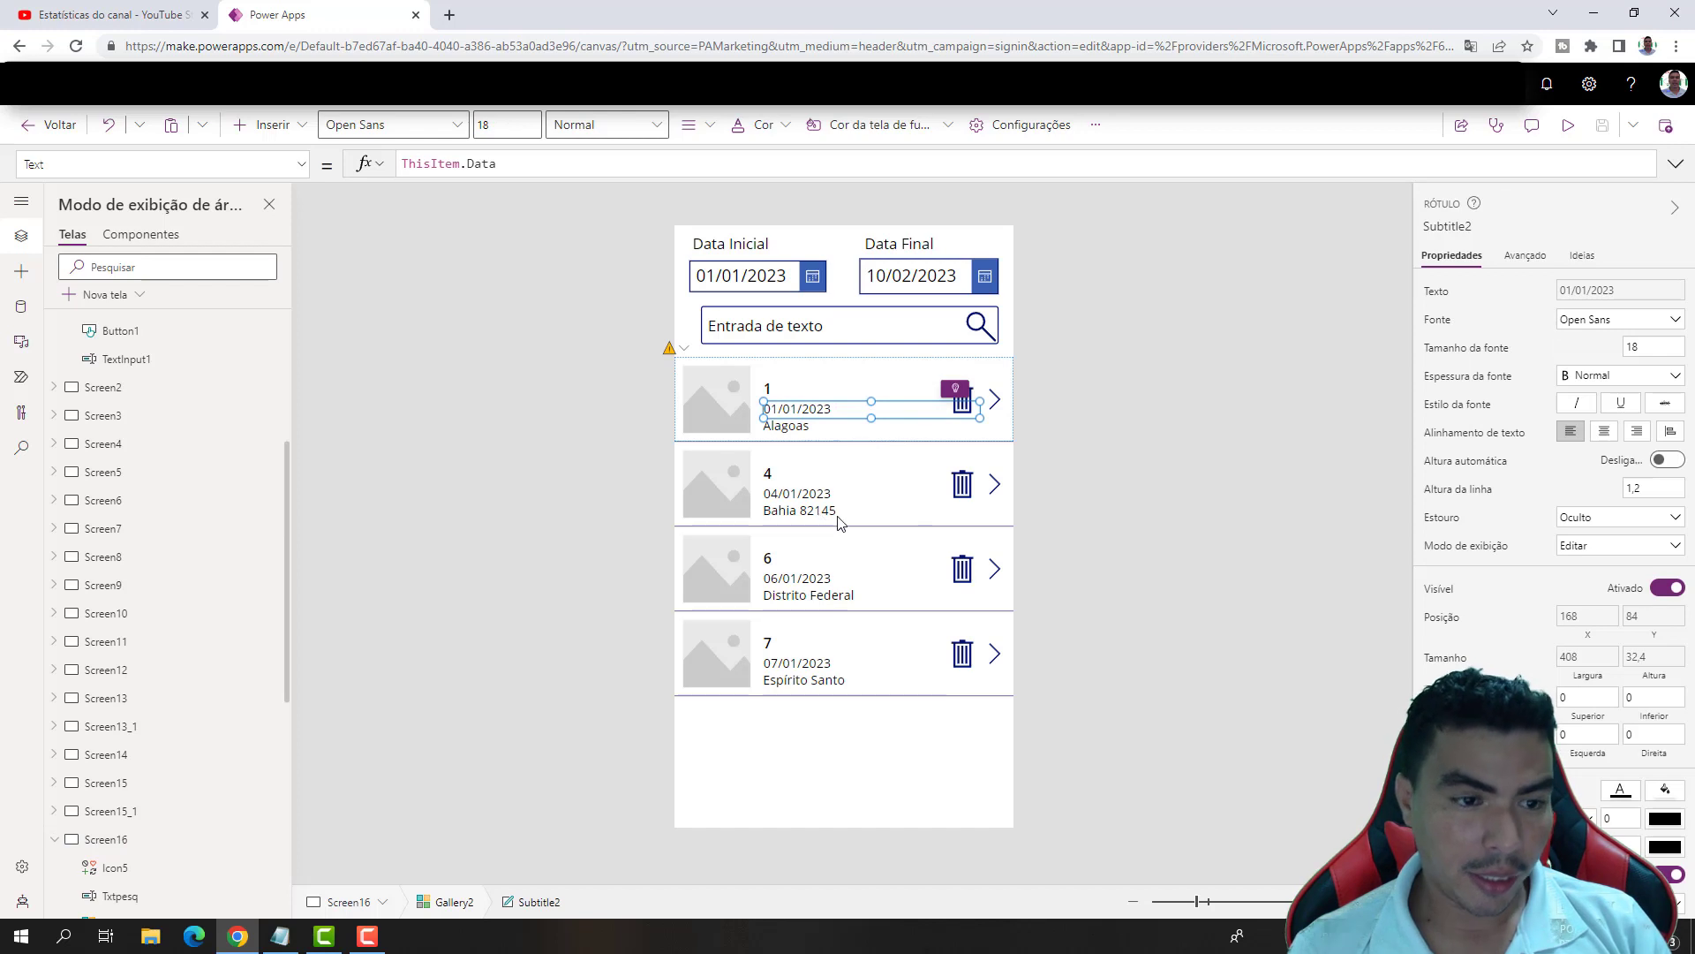
{"action": "left_click", "coordinate": [266, 124]}
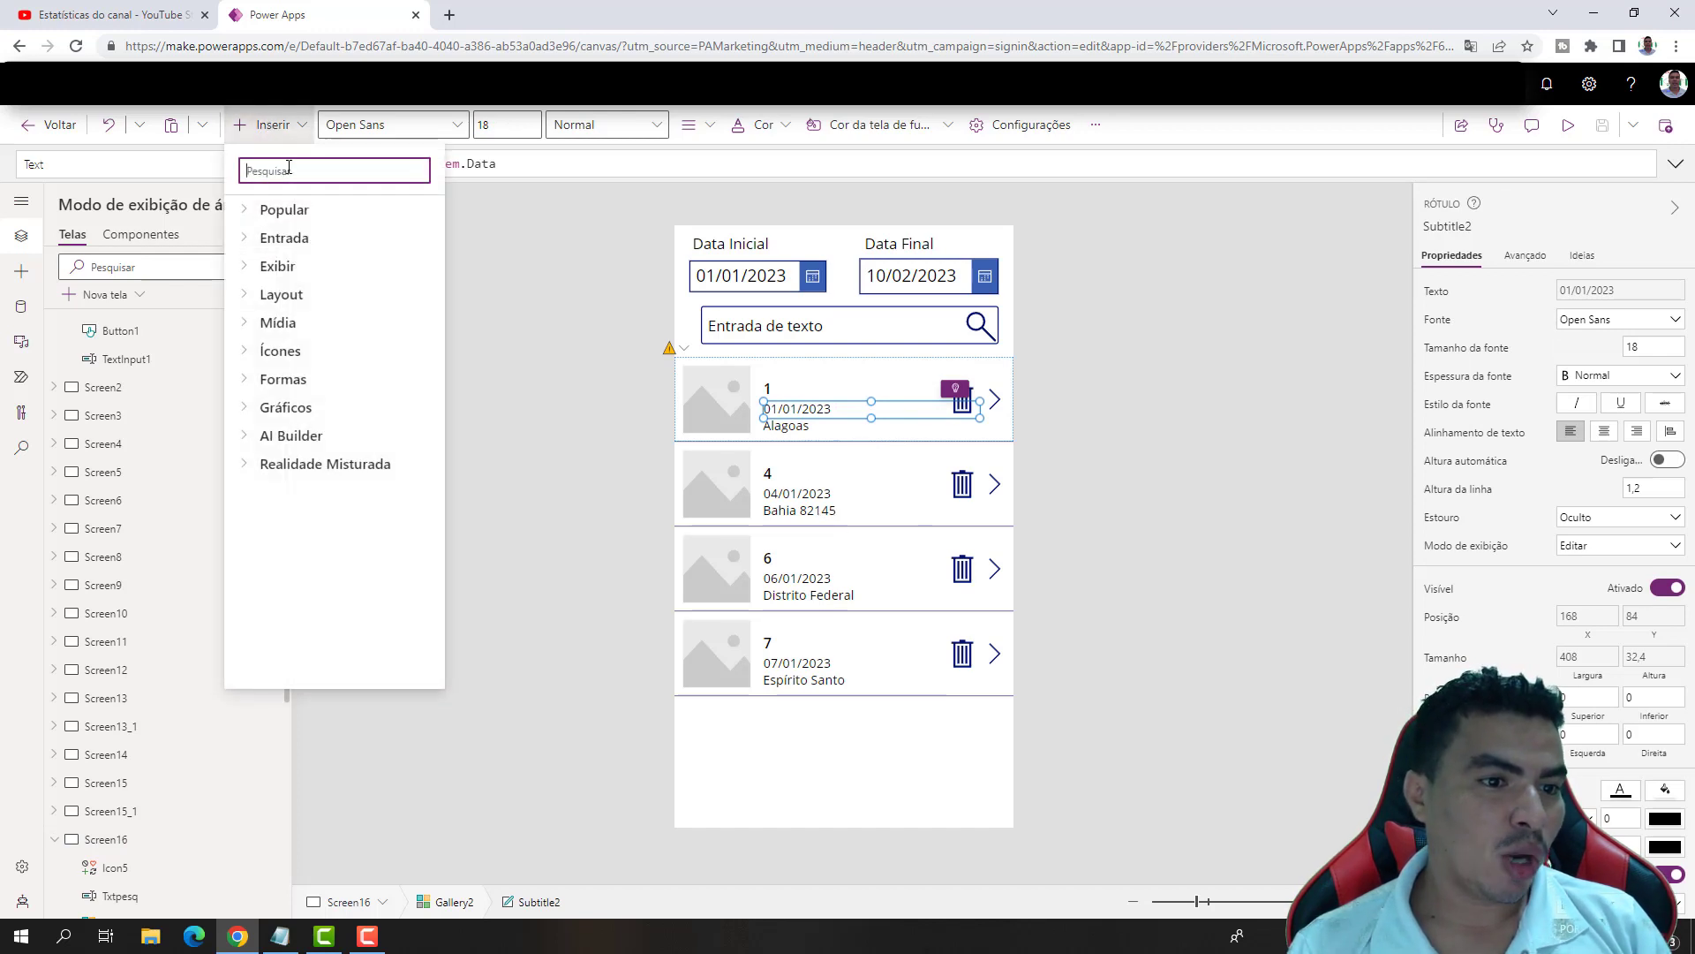
{"action": "left_click", "coordinate": [290, 246]}
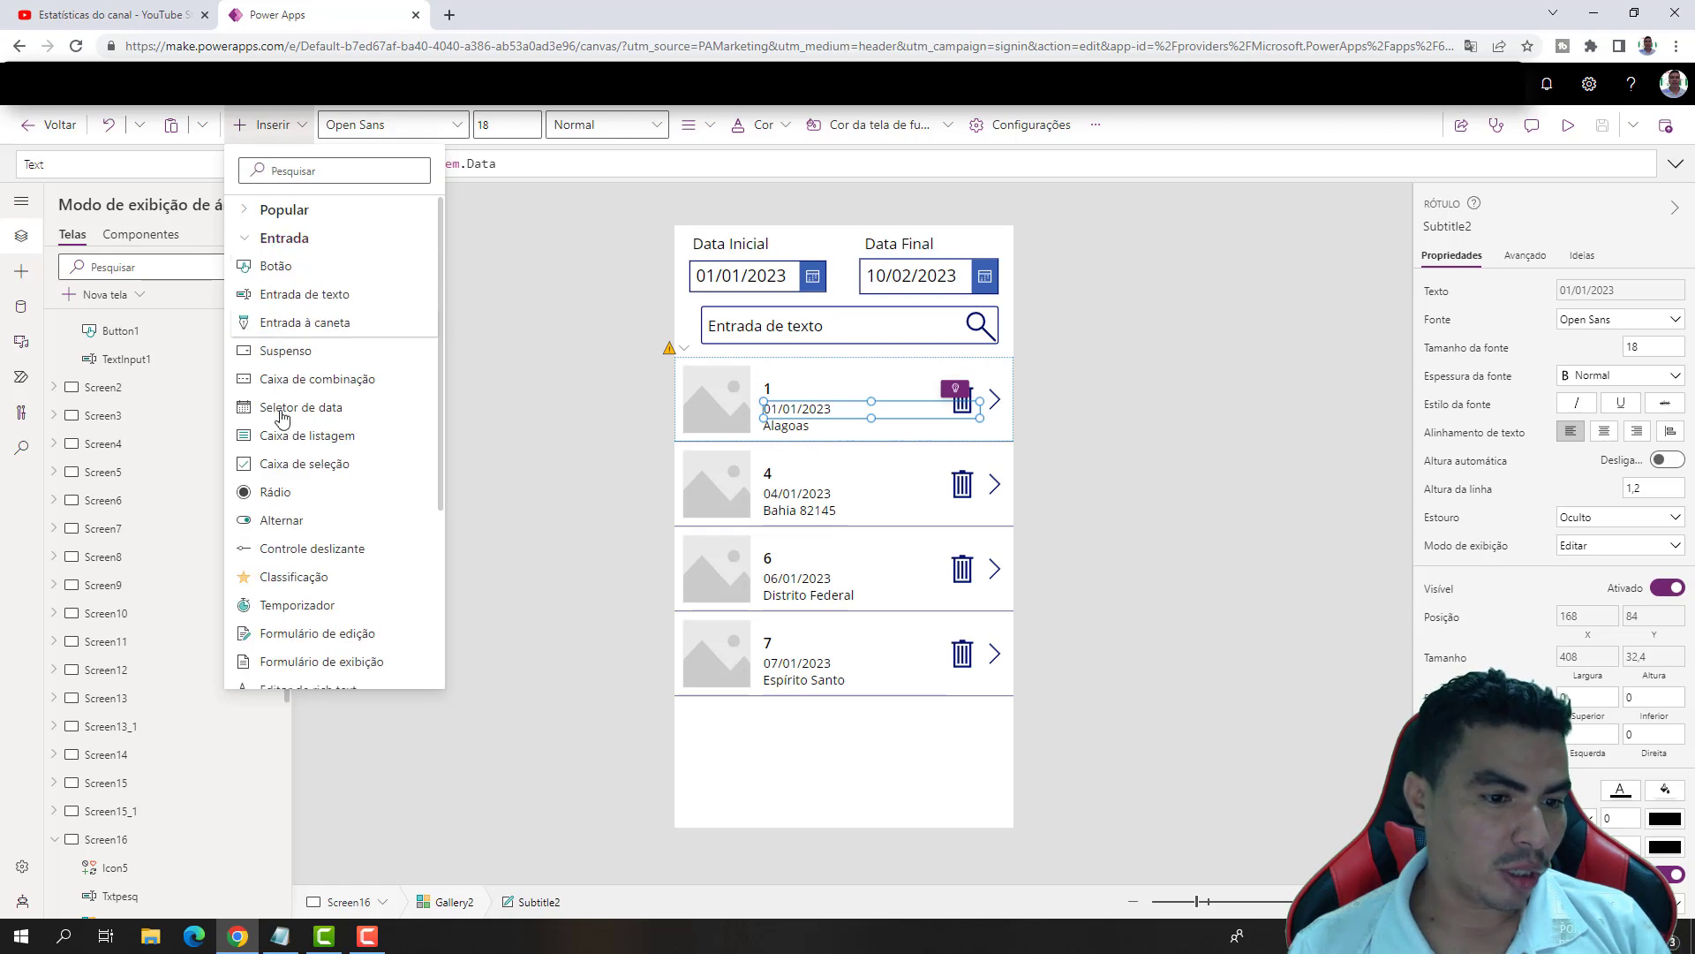
{"action": "left_click", "coordinate": [295, 466]}
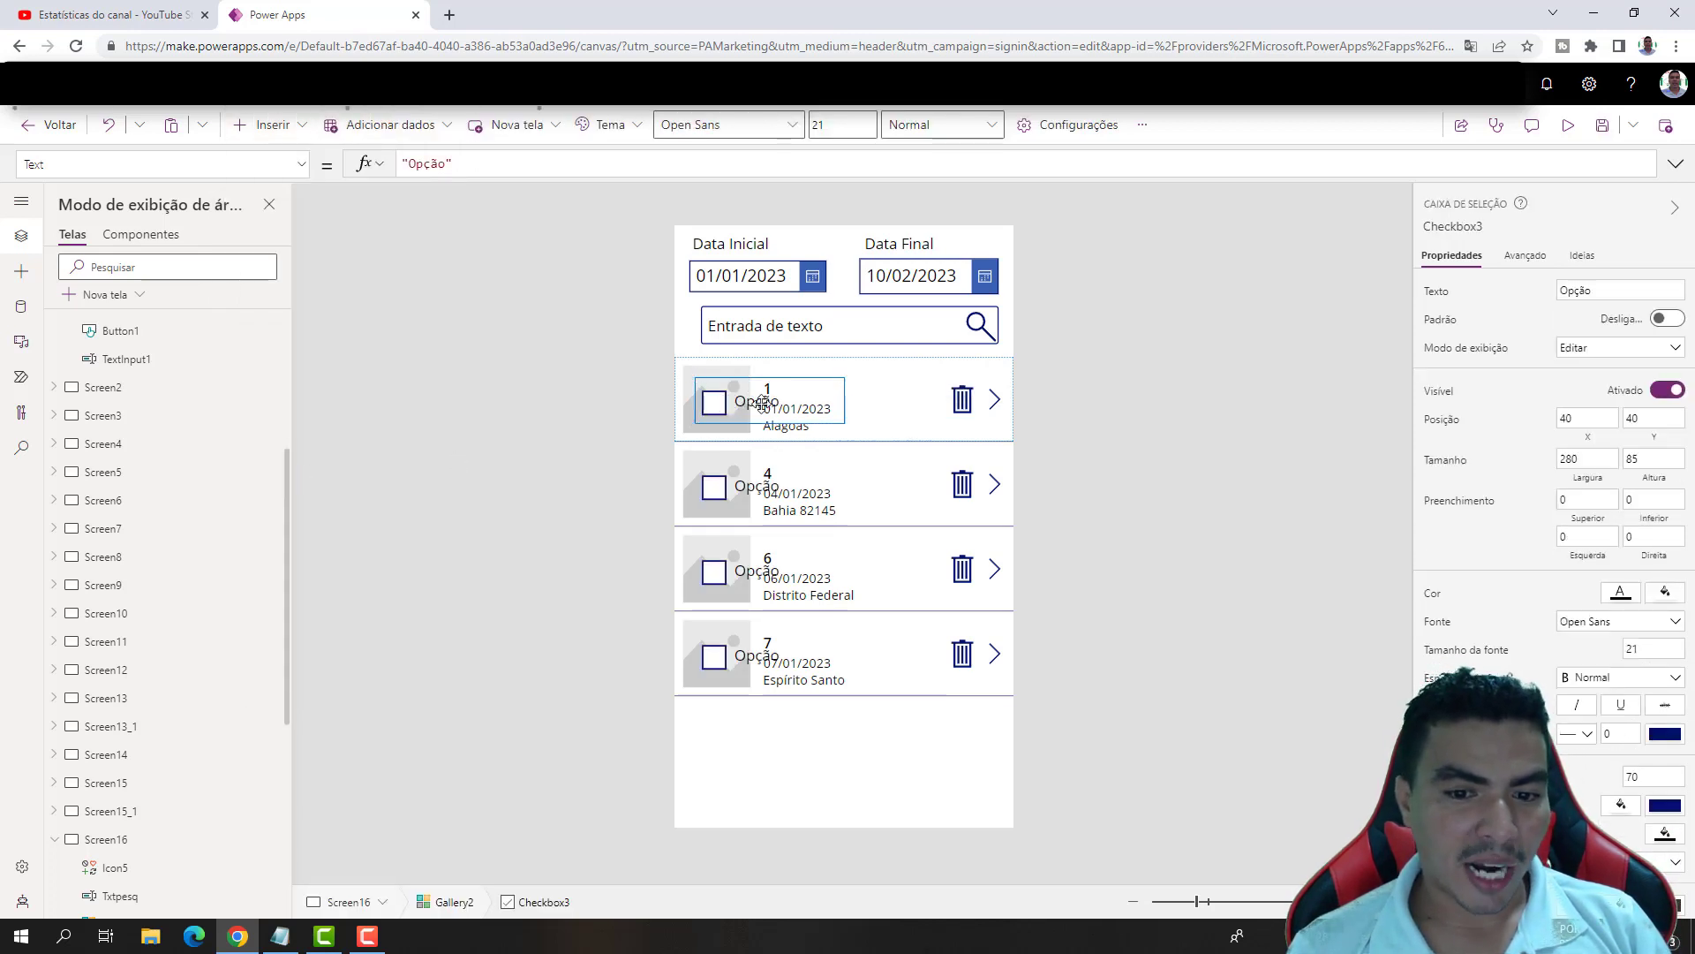
{"action": "left_click_drag", "start_coordinate": [762, 402], "coordinate": [854, 414]}
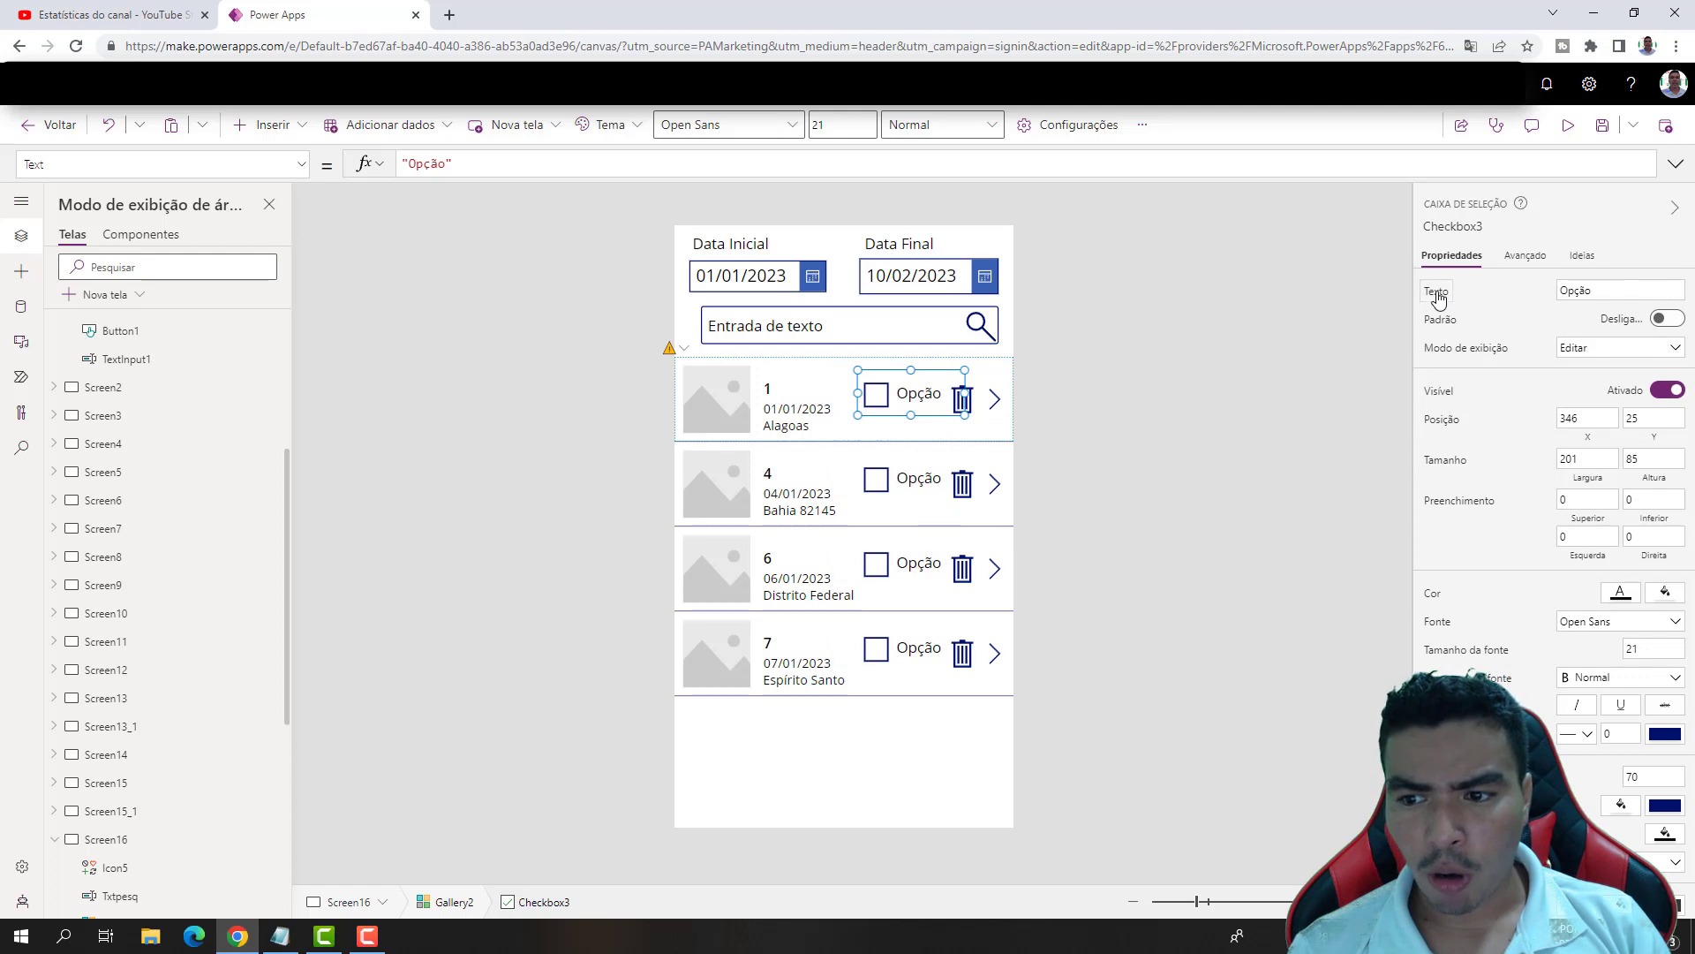
Clear the checkbox's 'Opção' caption and shift it beside the trash icon.
{"action": "left_click", "coordinate": [1601, 292]}
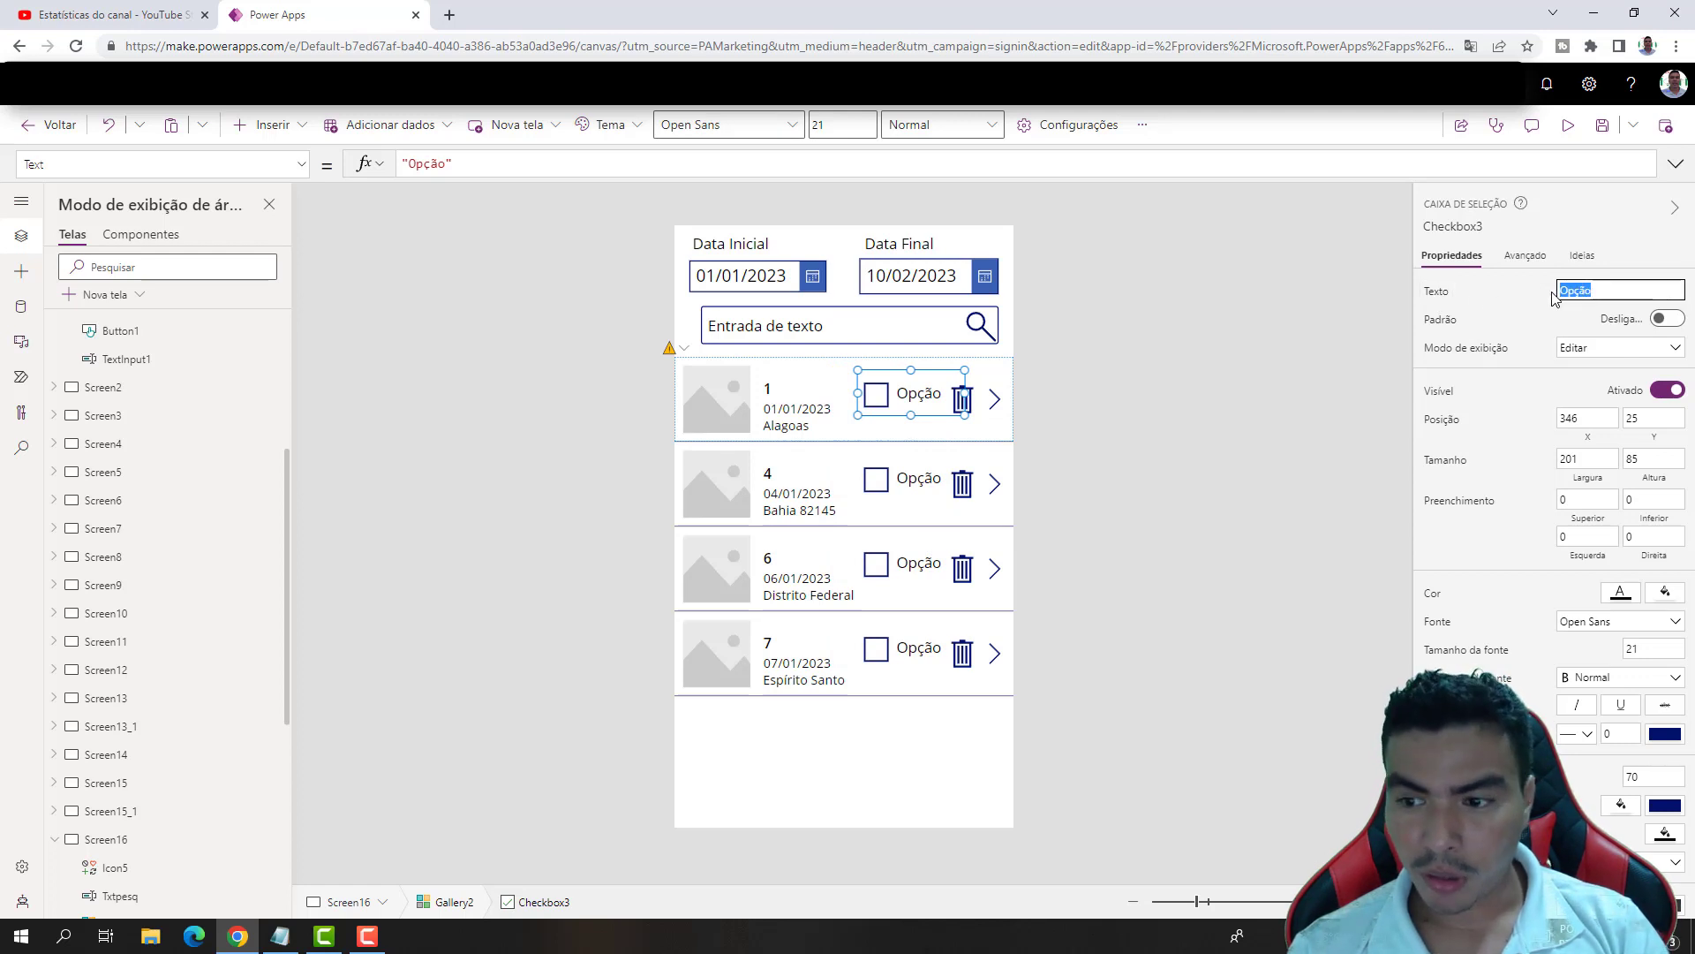
{"action": "key", "text": "BackSpace"}
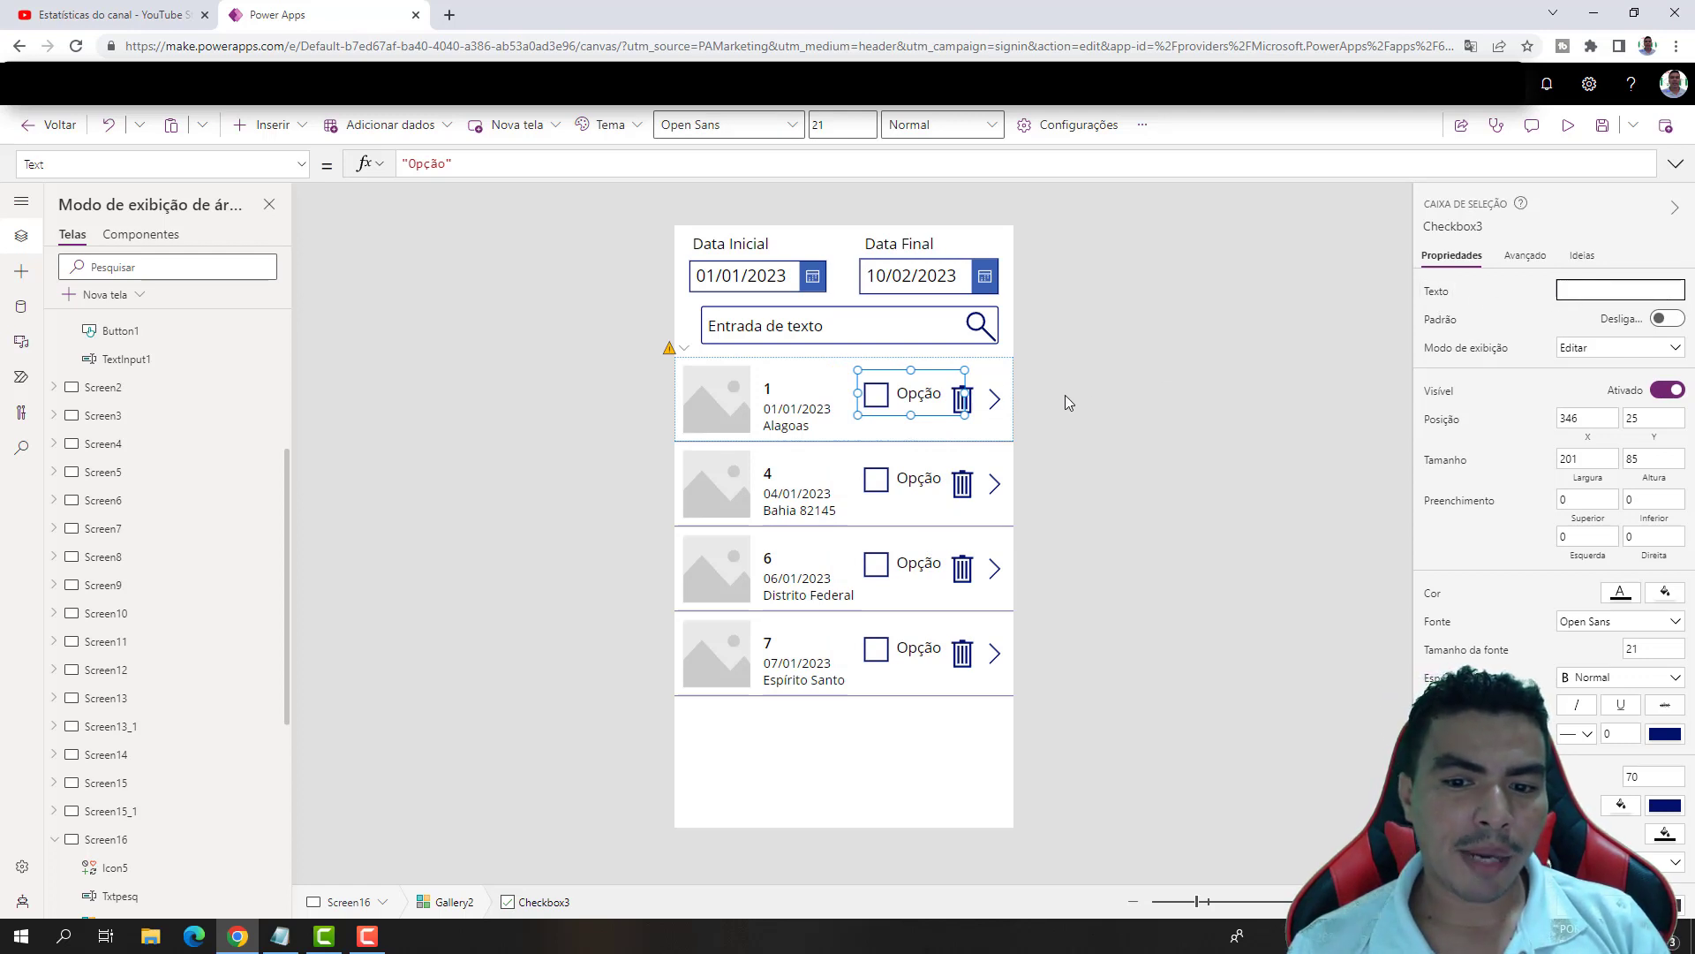
{"action": "left_click", "coordinate": [1068, 403]}
{"action": "left_click", "coordinate": [883, 395]}
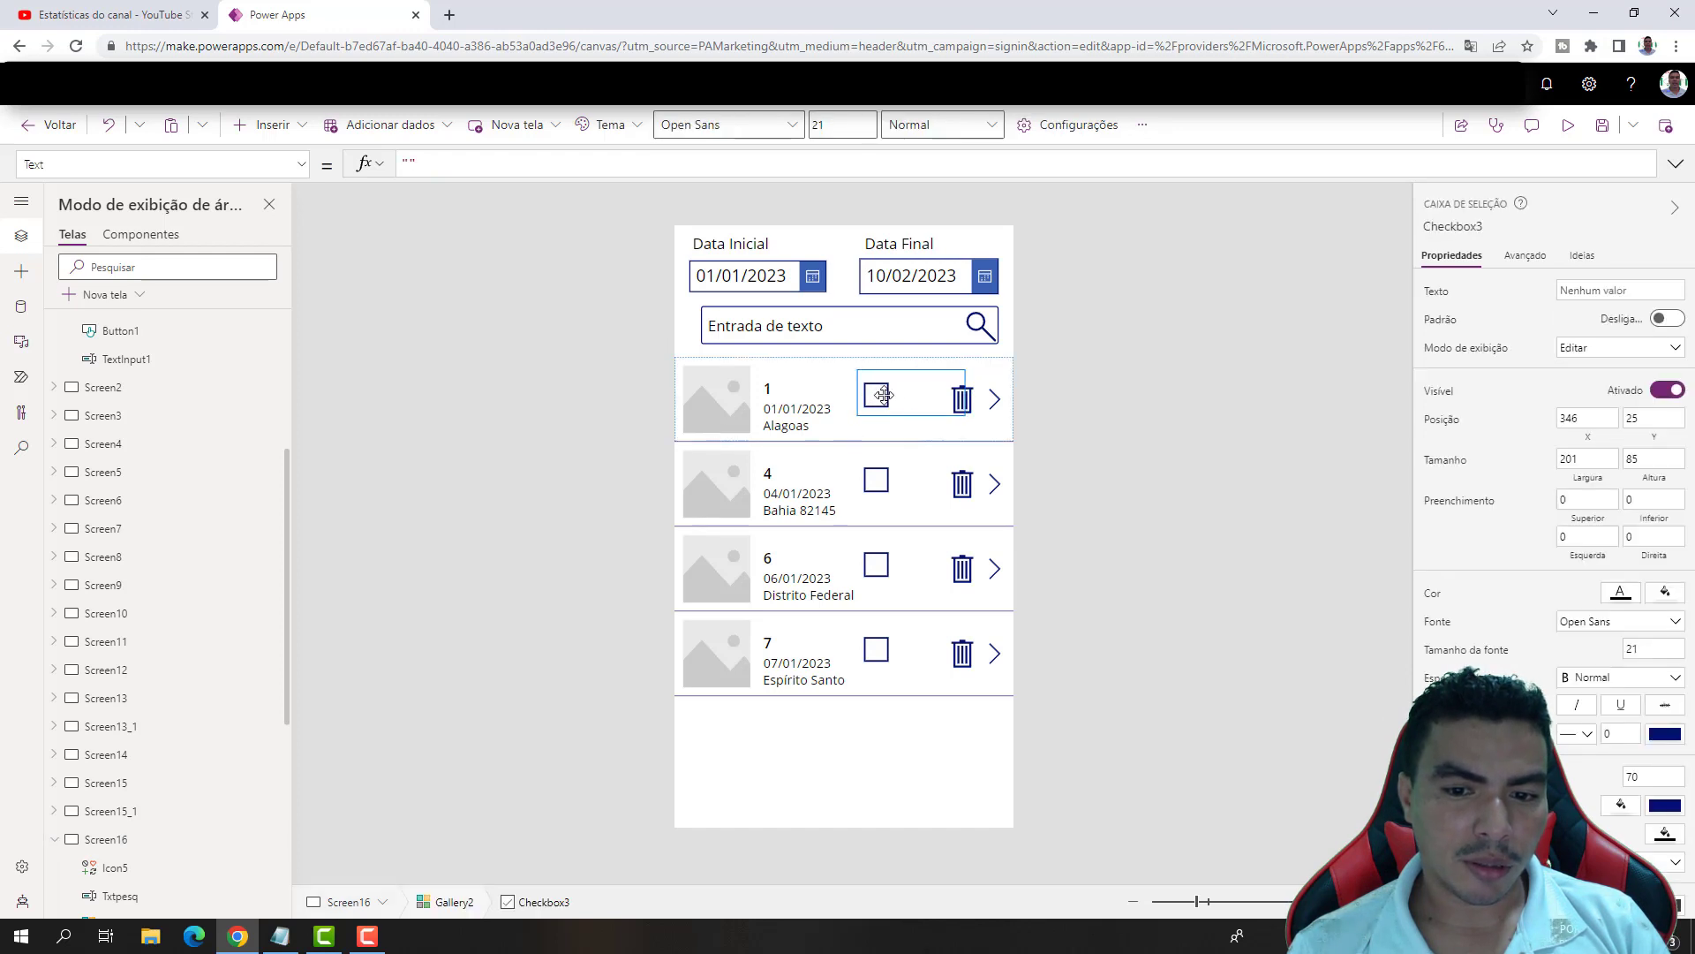
{"action": "mouse_move", "coordinate": [883, 395]}
{"action": "left_mouse_down"}
{"action": "mouse_move", "coordinate": [991, 415]}
{"action": "mouse_move", "coordinate": [947, 414]}
{"action": "left_mouse_up"}
Preview the app, tick the checkboxes in all four rows, then return to the editor.
{"action": "left_click", "coordinate": [1093, 406]}
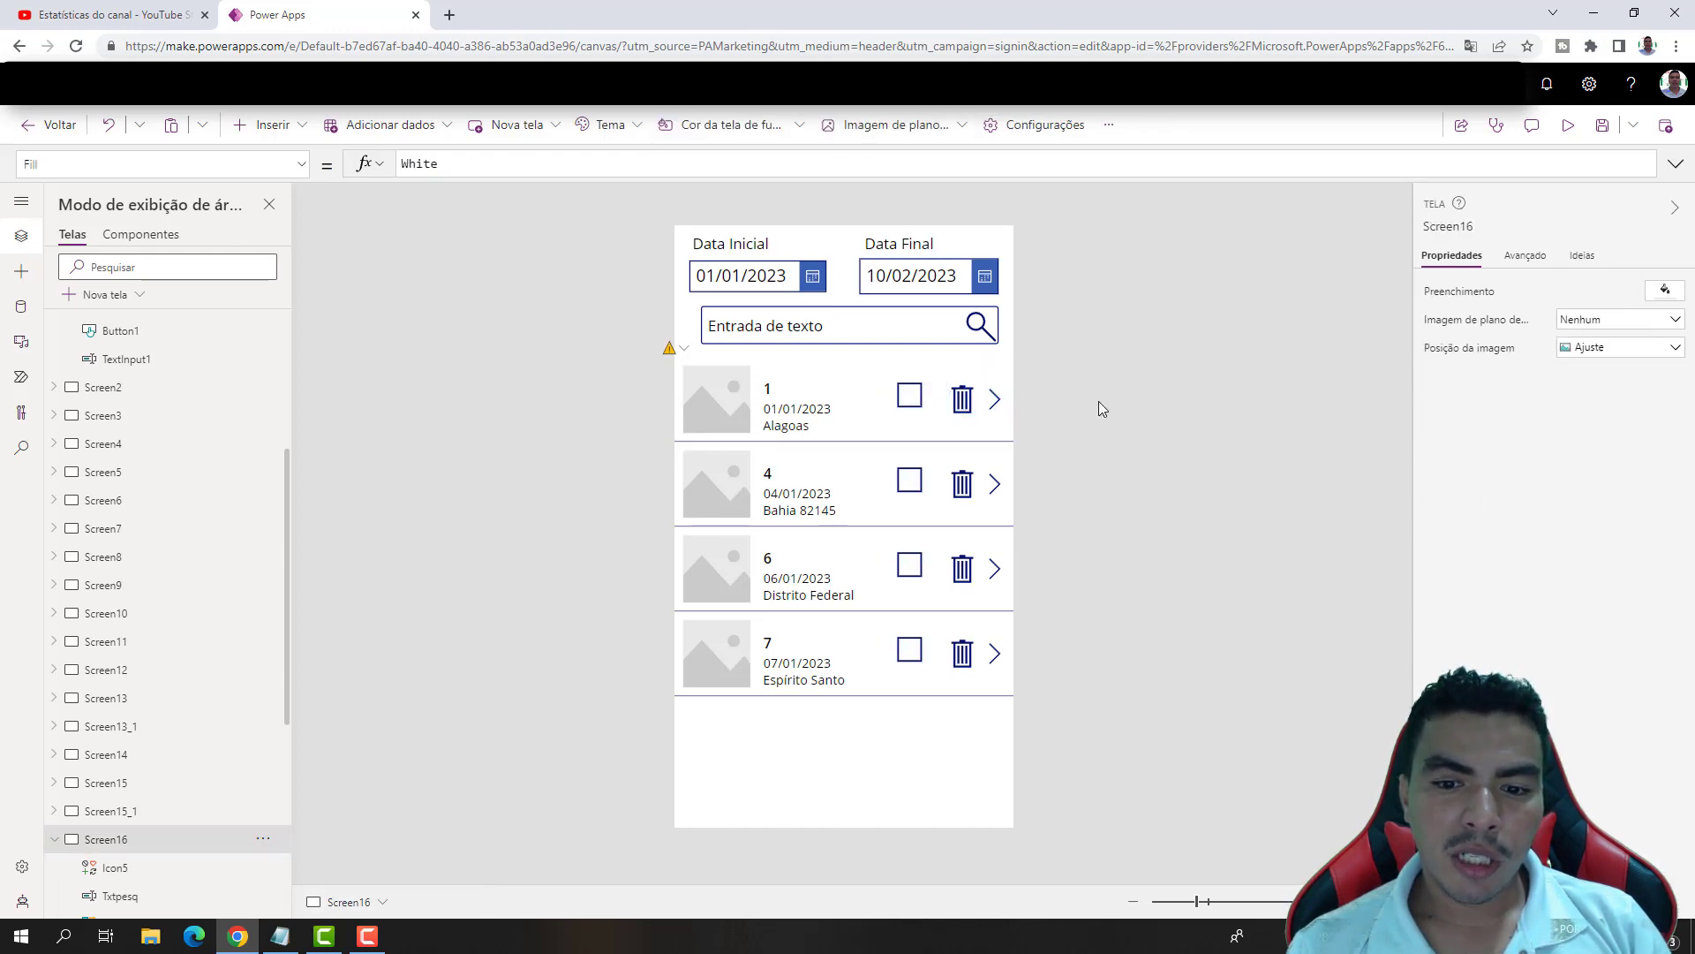
{"action": "left_click", "coordinate": [1568, 125]}
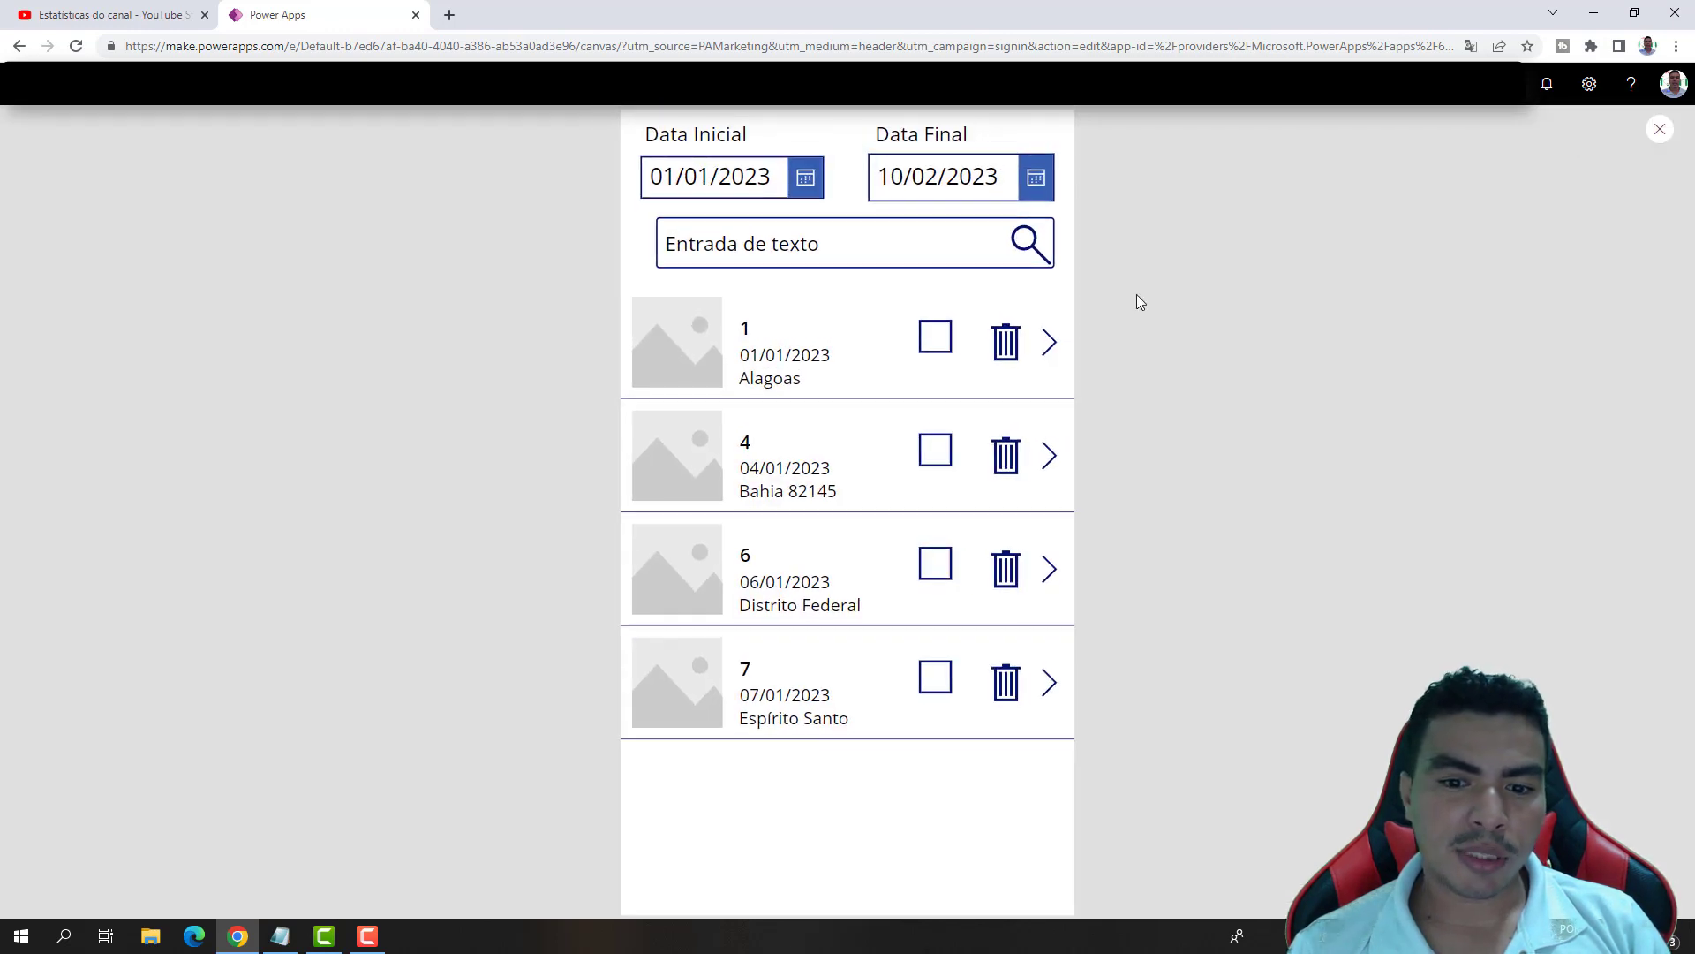
{"action": "left_click", "coordinate": [935, 337]}
{"action": "left_click", "coordinate": [938, 446]}
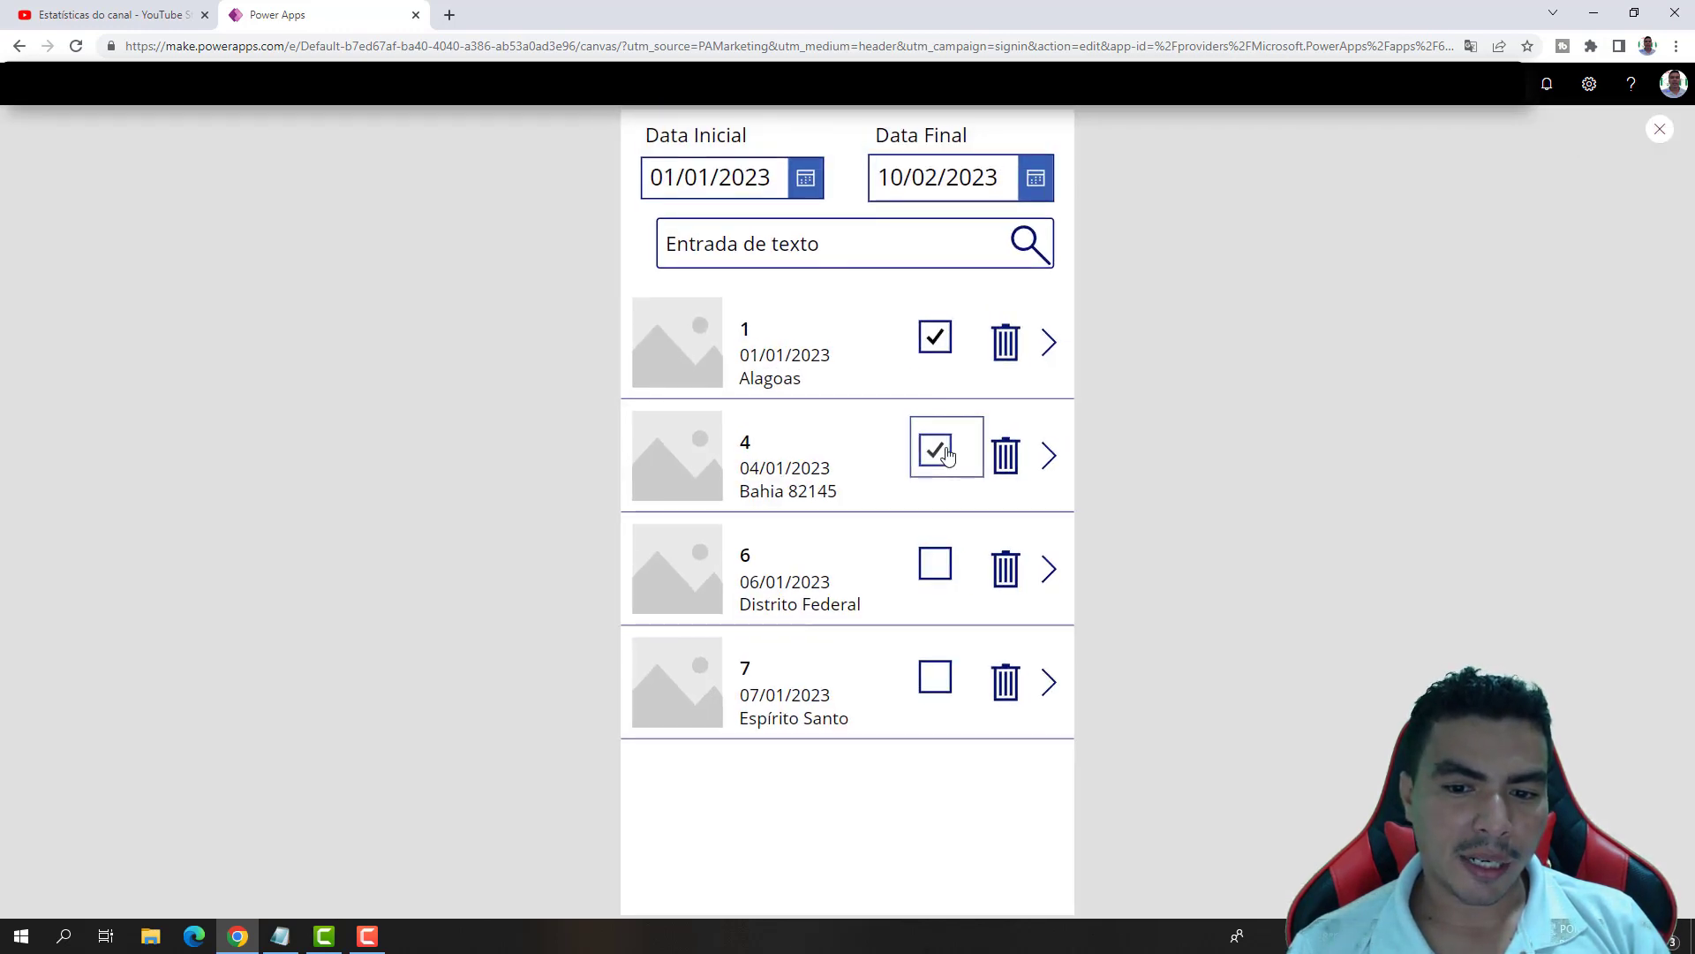
{"action": "left_click", "coordinate": [937, 567]}
{"action": "left_click", "coordinate": [937, 674]}
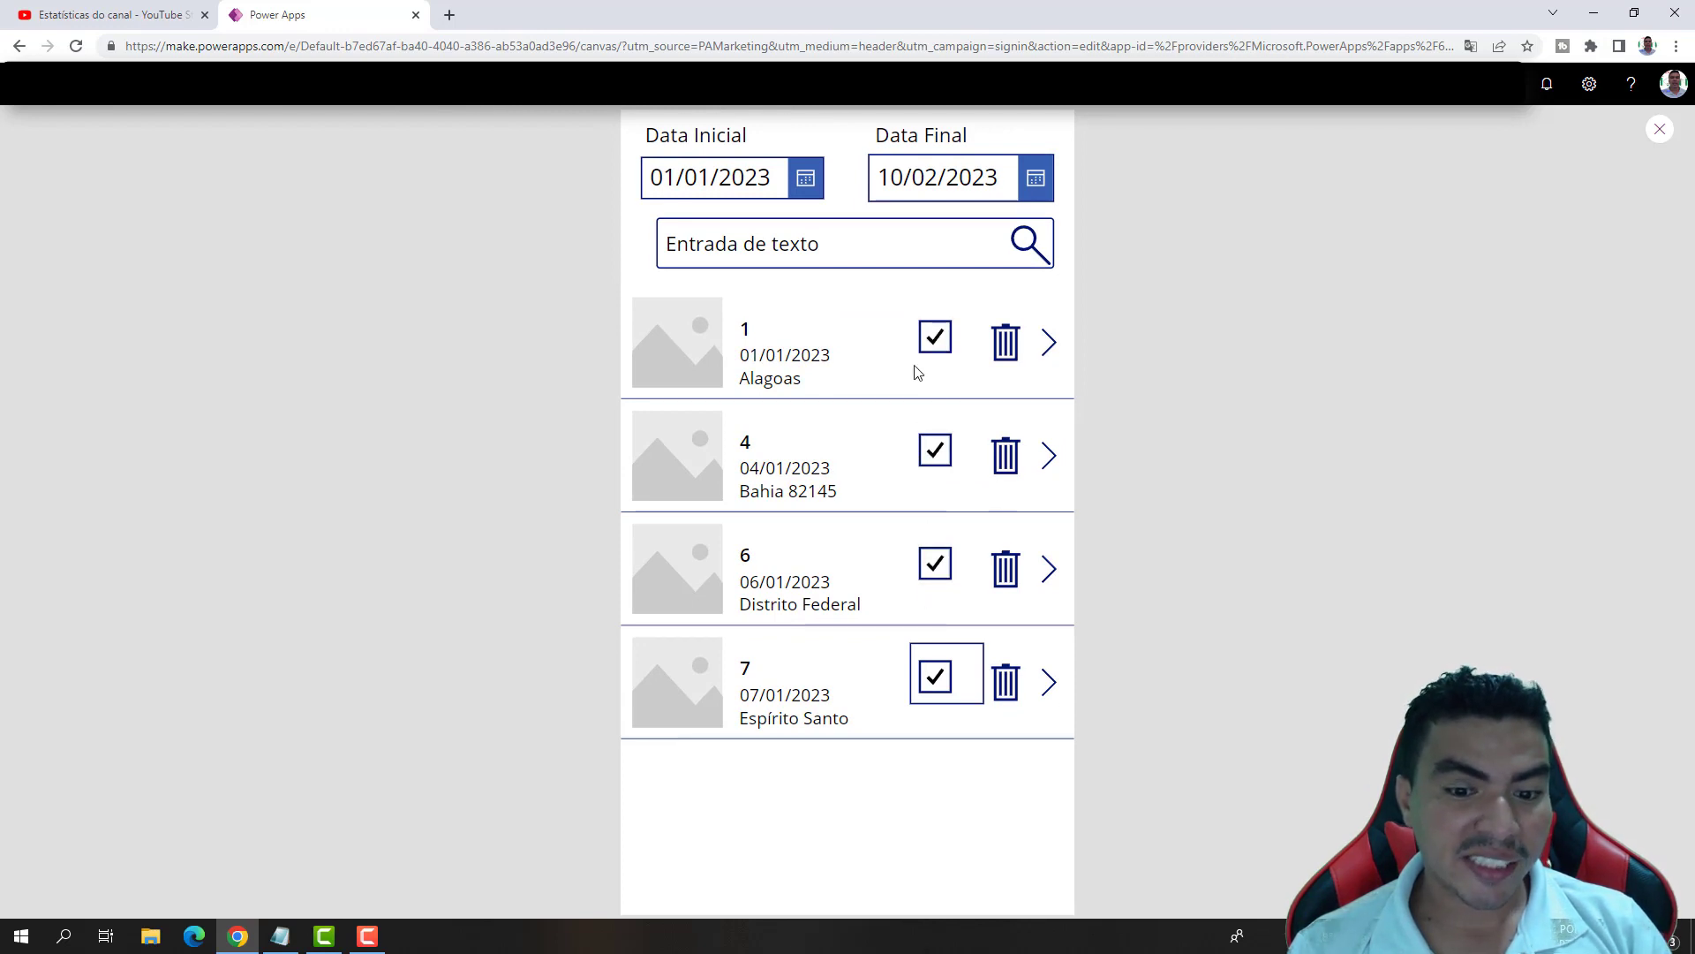
{"action": "left_click", "coordinate": [1648, 131]}
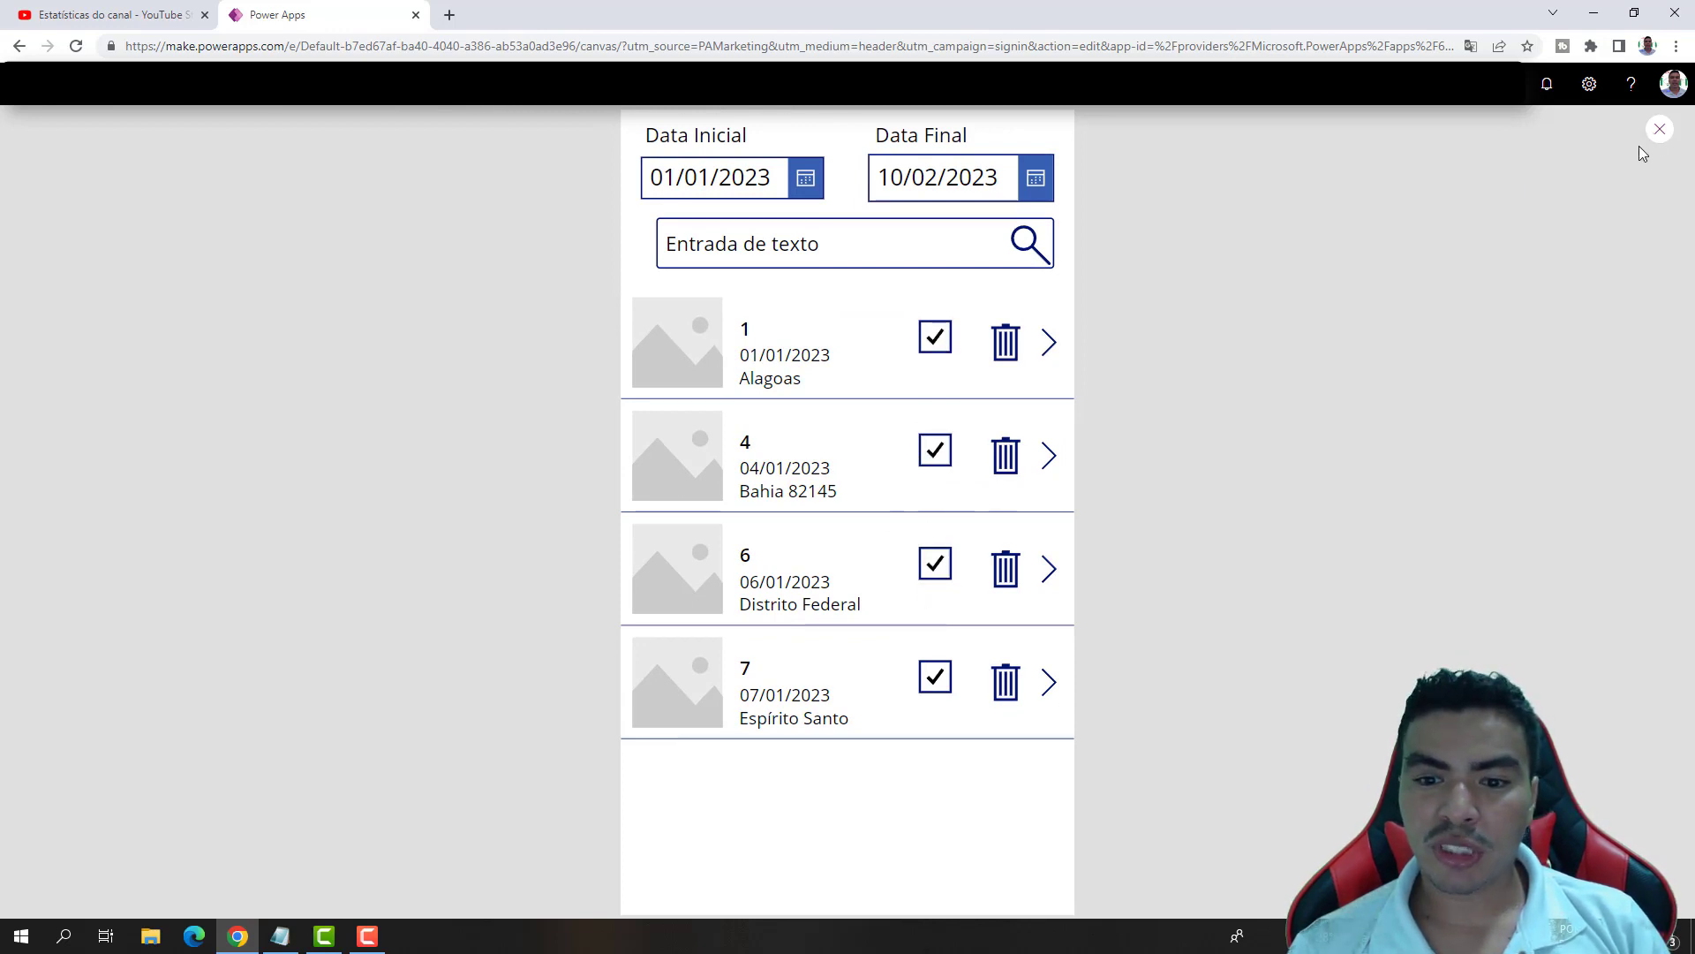
{"action": "left_click", "coordinate": [1023, 580]}
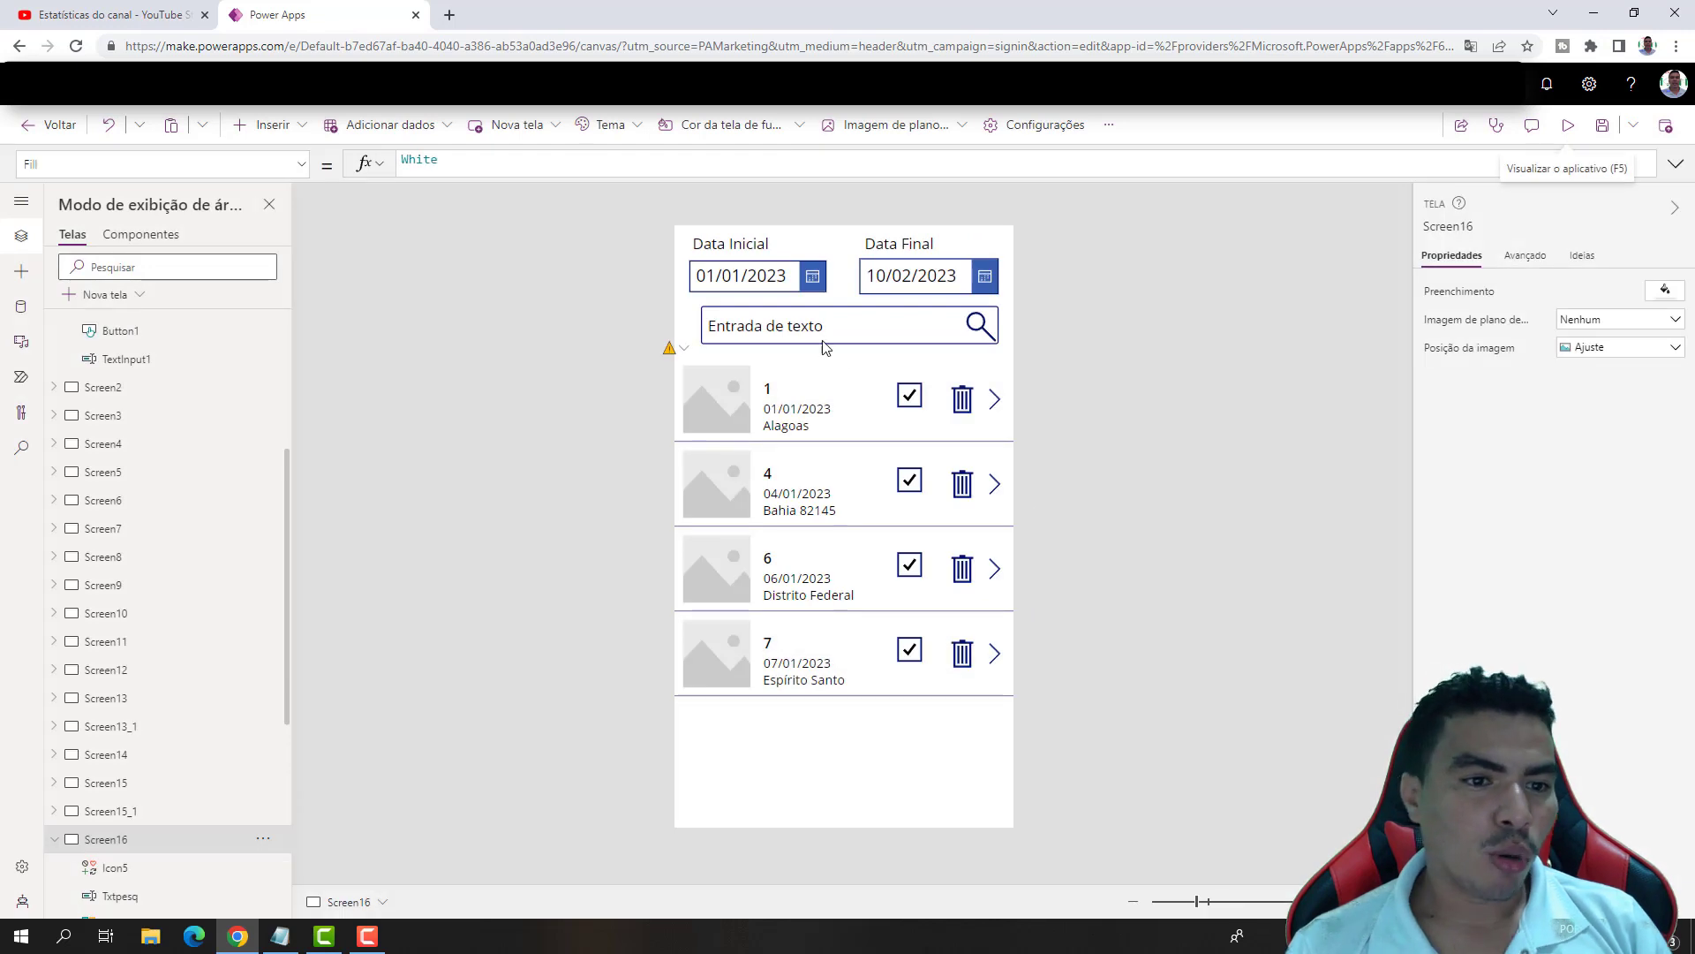
Add a Rótulo de texto label and place it below the gallery.
{"action": "left_click", "coordinate": [269, 125]}
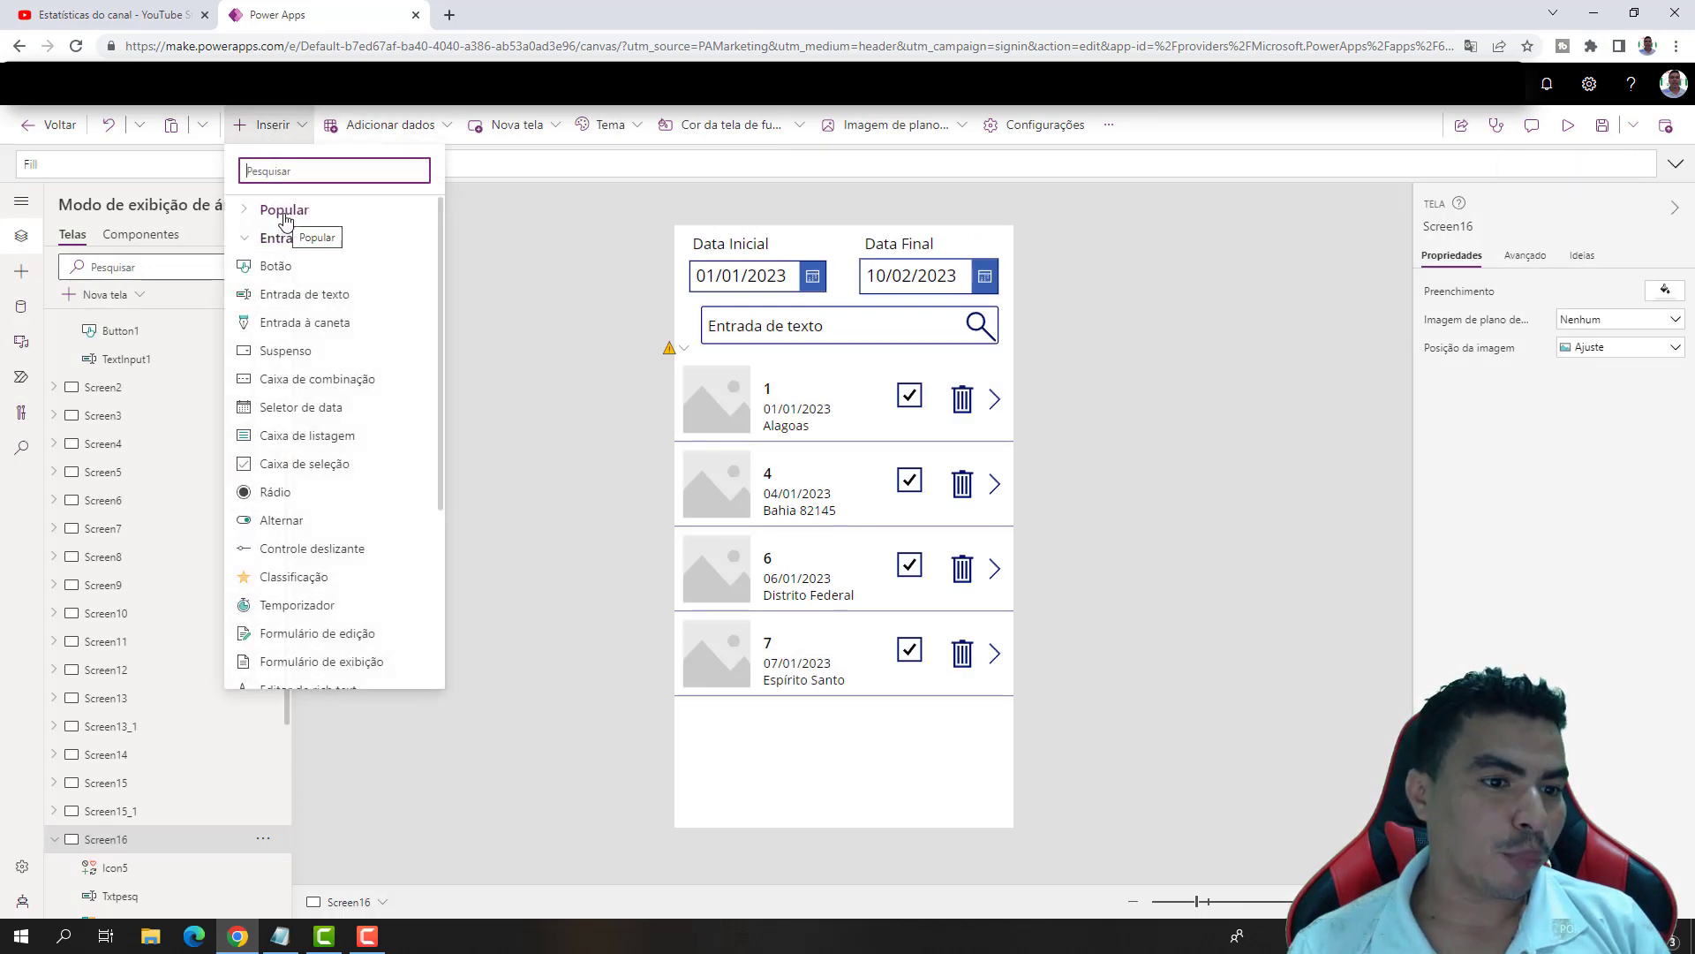
{"action": "left_click", "coordinate": [285, 212]}
{"action": "left_click", "coordinate": [304, 238]}
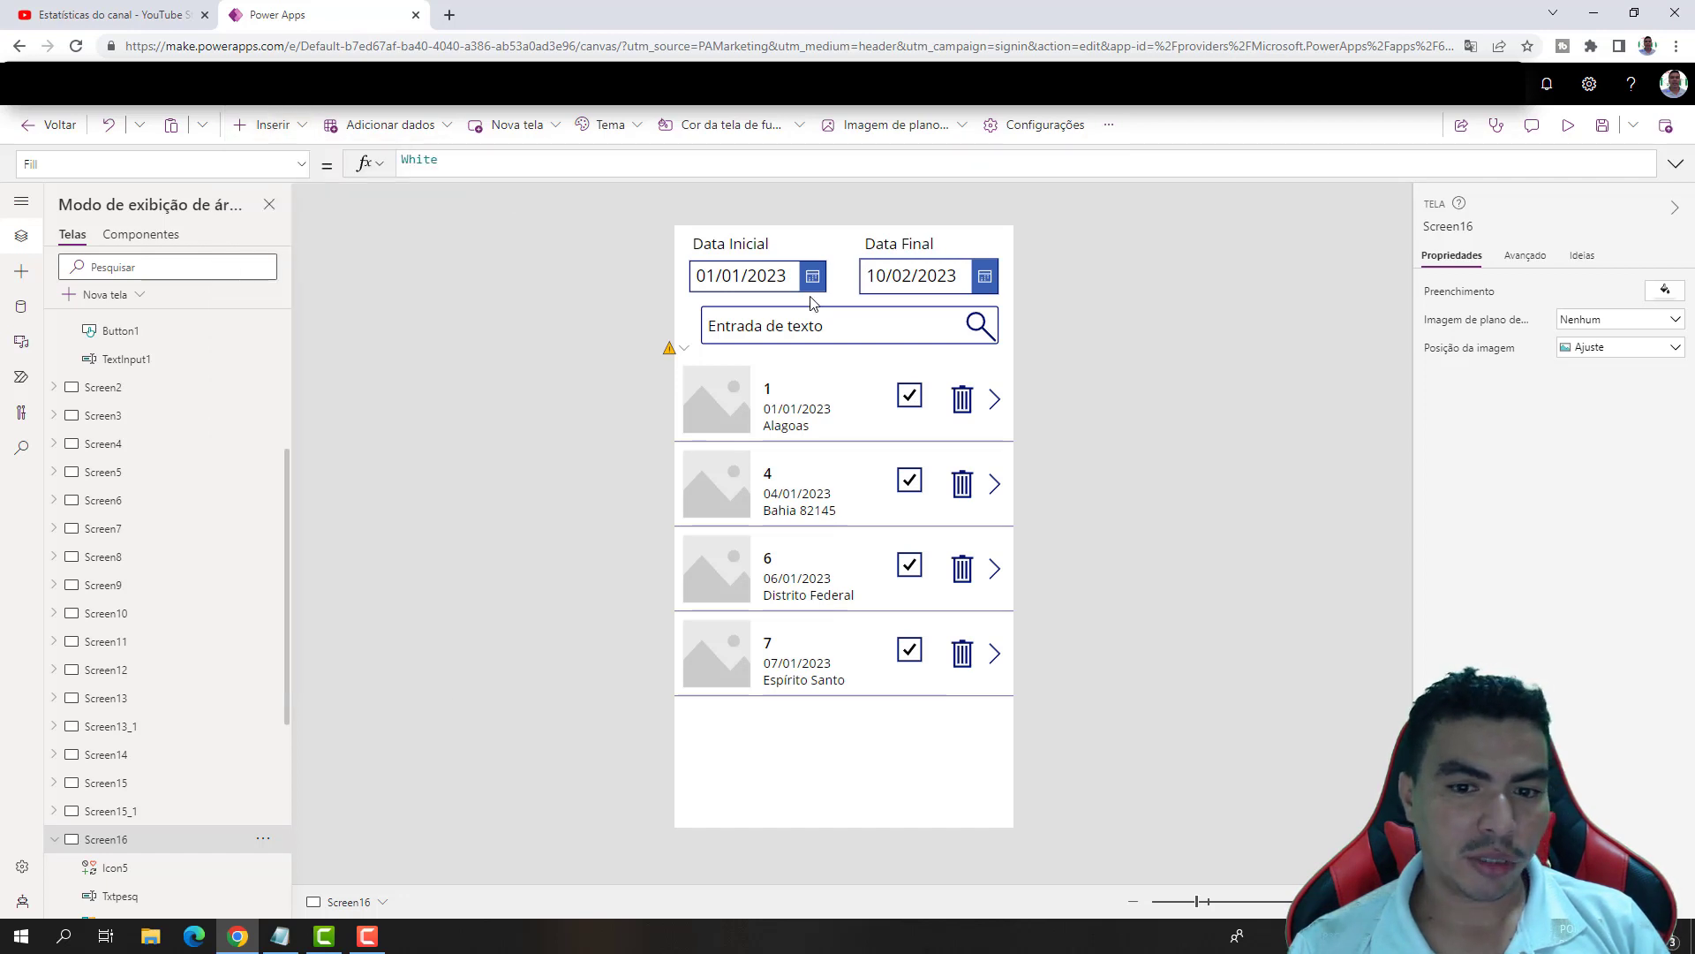
{"action": "left_click_drag", "start_coordinate": [794, 274], "coordinate": [797, 751]}
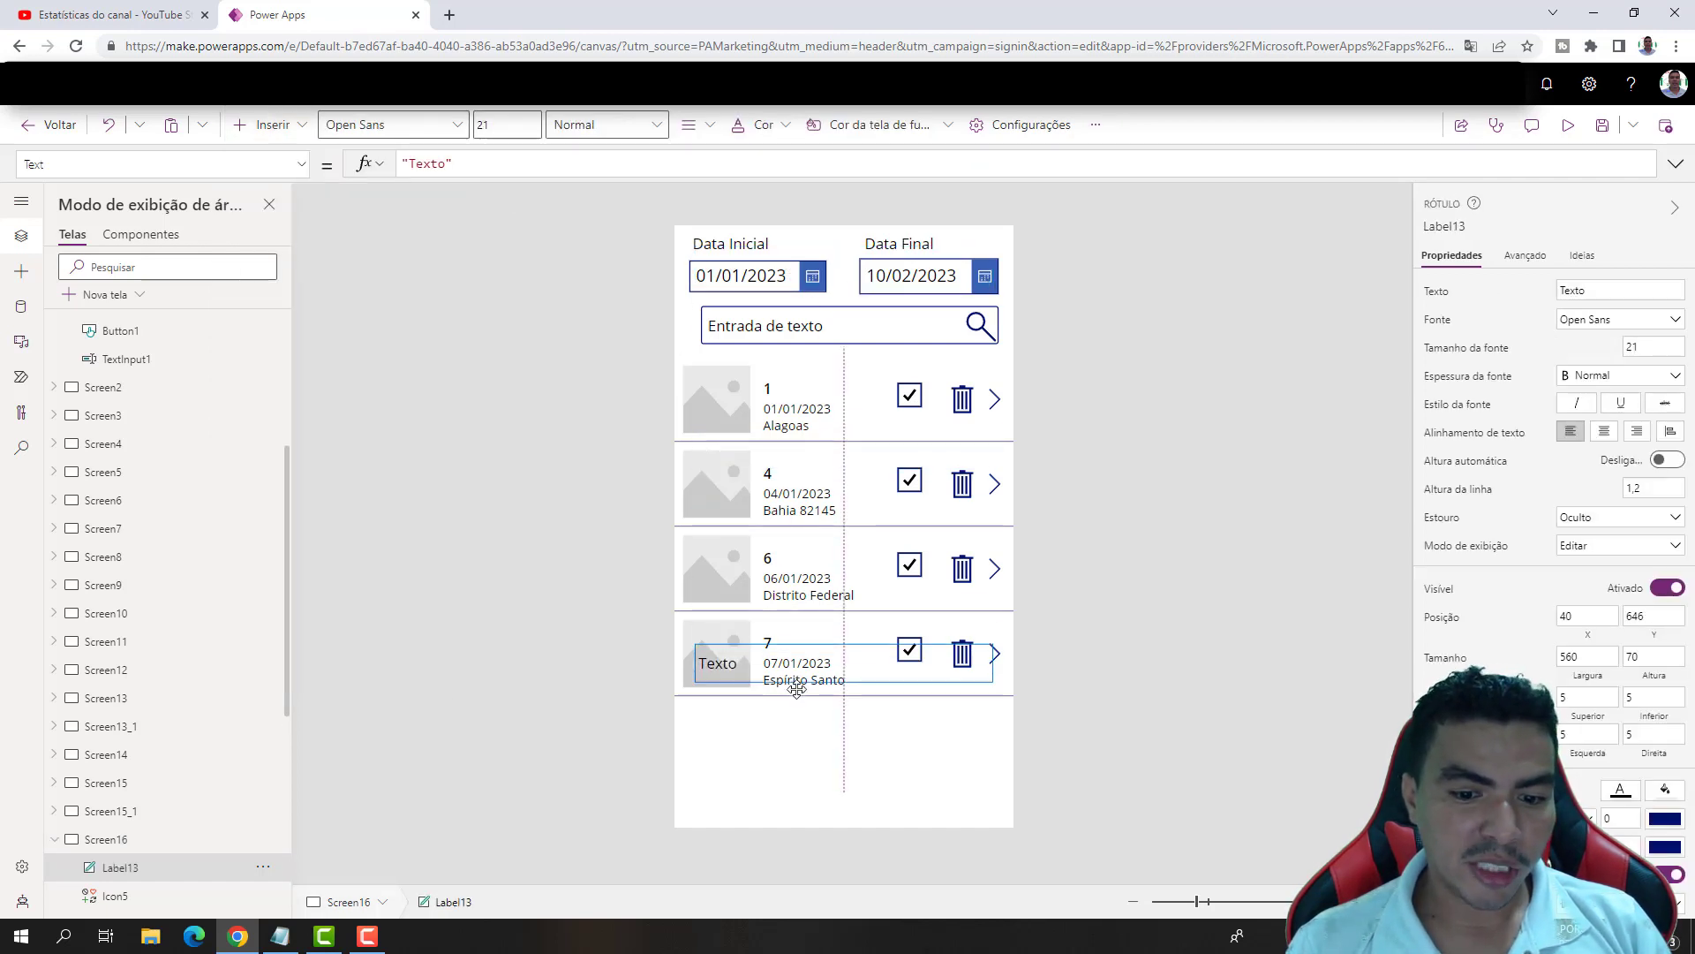
Preview the app, untick all four row checkboxes, then return to the editor.
{"action": "left_click", "coordinate": [1568, 125]}
{"action": "left_click", "coordinate": [980, 347]}
{"action": "left_click", "coordinate": [937, 452]}
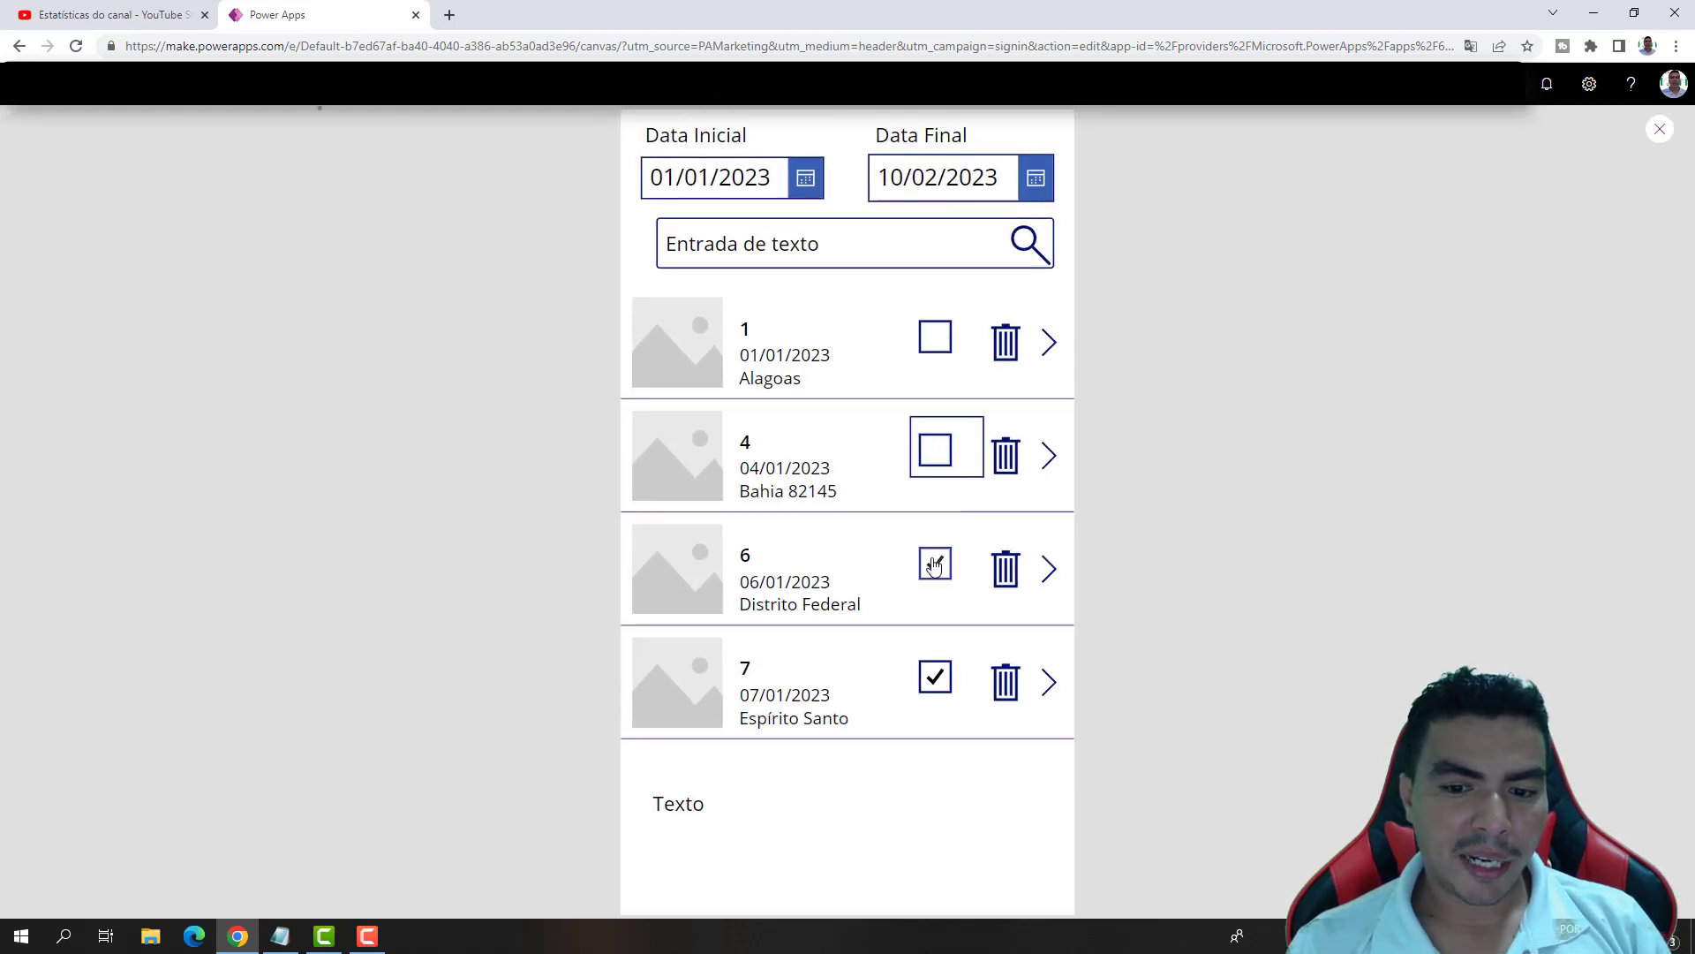
{"action": "left_click", "coordinate": [935, 564]}
{"action": "left_click", "coordinate": [935, 676]}
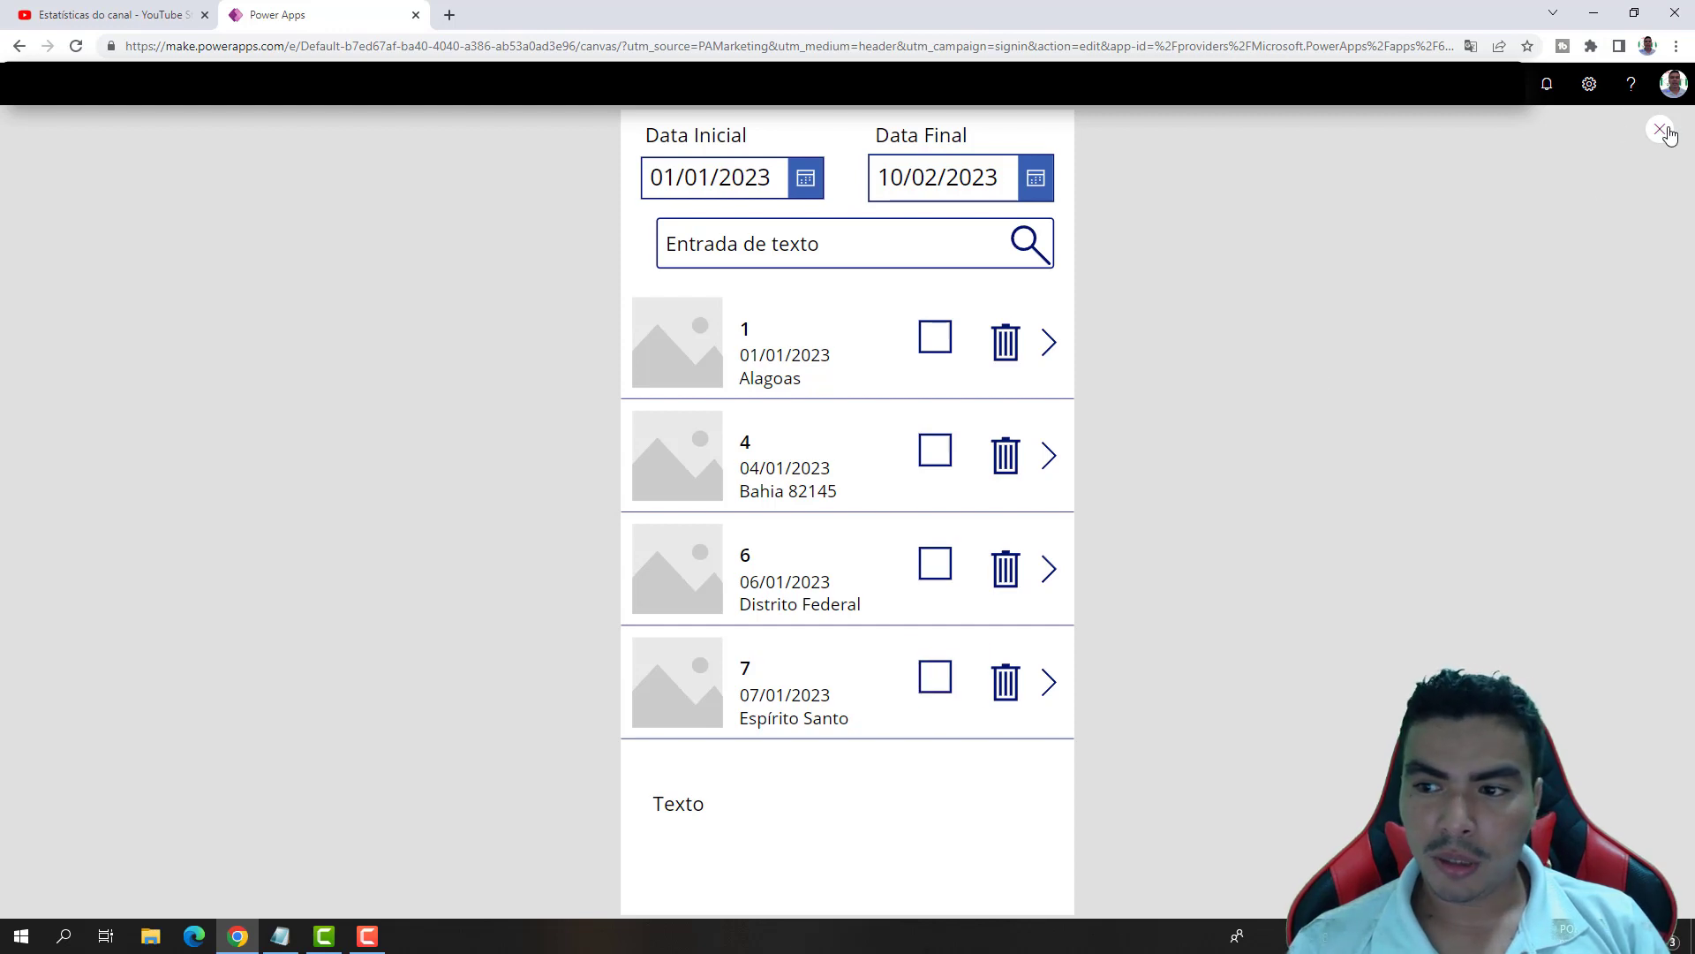
{"action": "left_click", "coordinate": [1659, 128]}
{"action": "left_click", "coordinate": [1014, 575]}
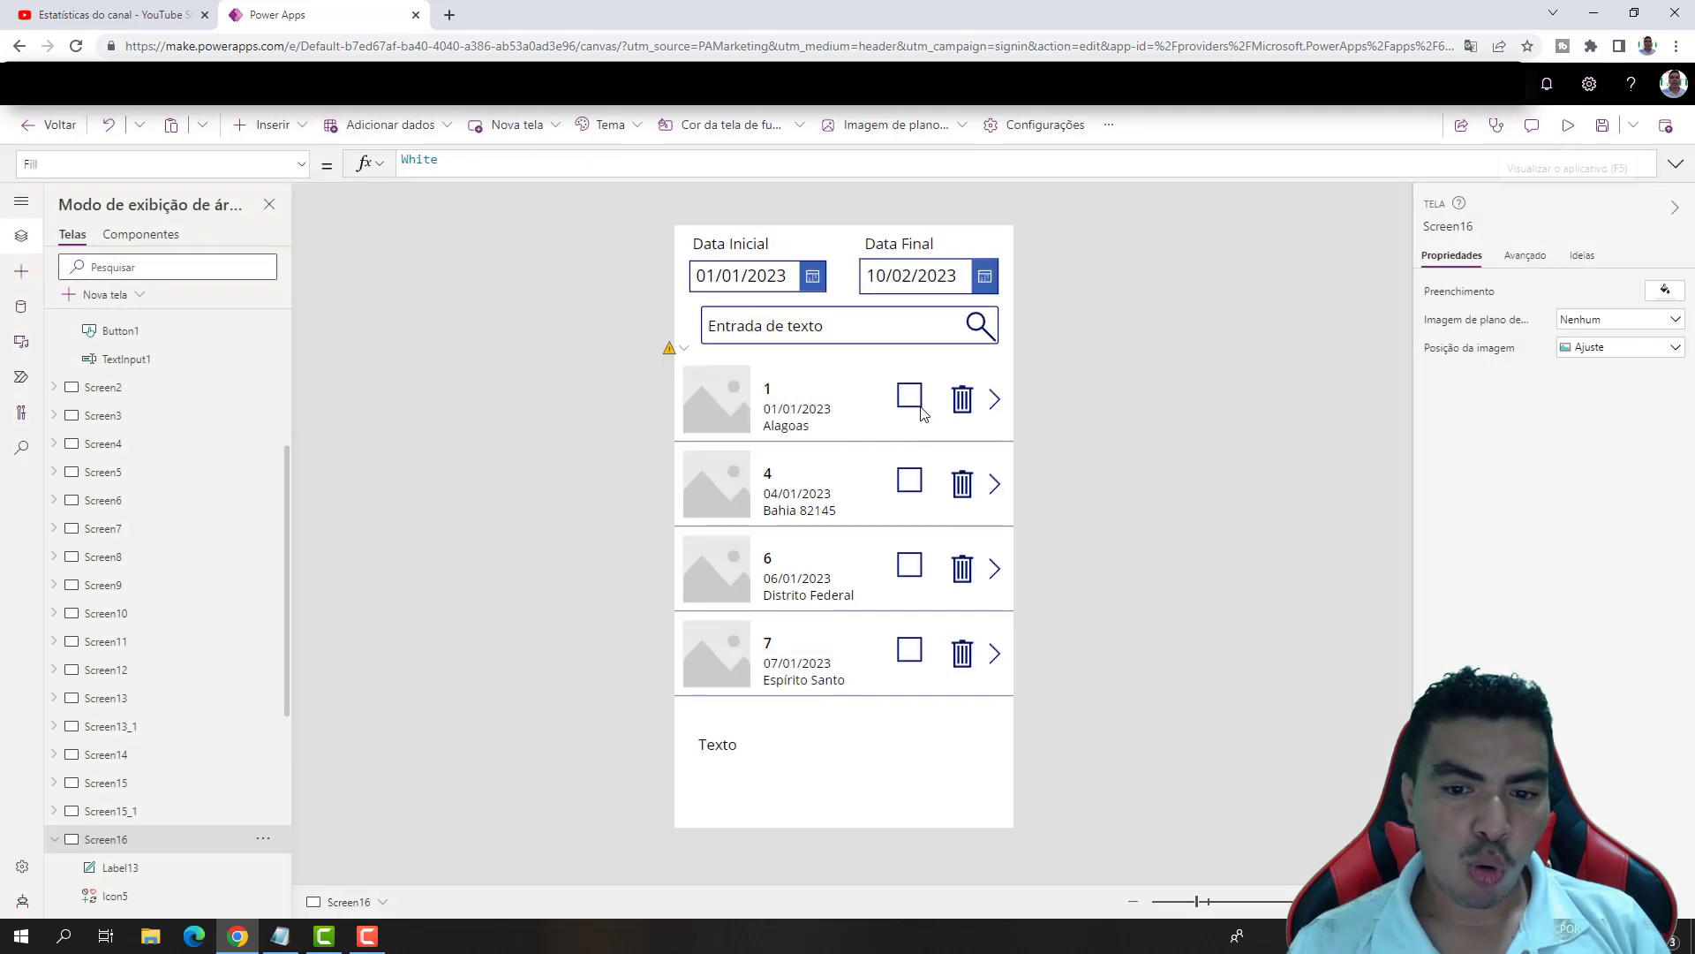
Replace the label's 'Texto' formula, starting it with CountRows(Filter(.
{"action": "left_click", "coordinate": [1013, 458]}
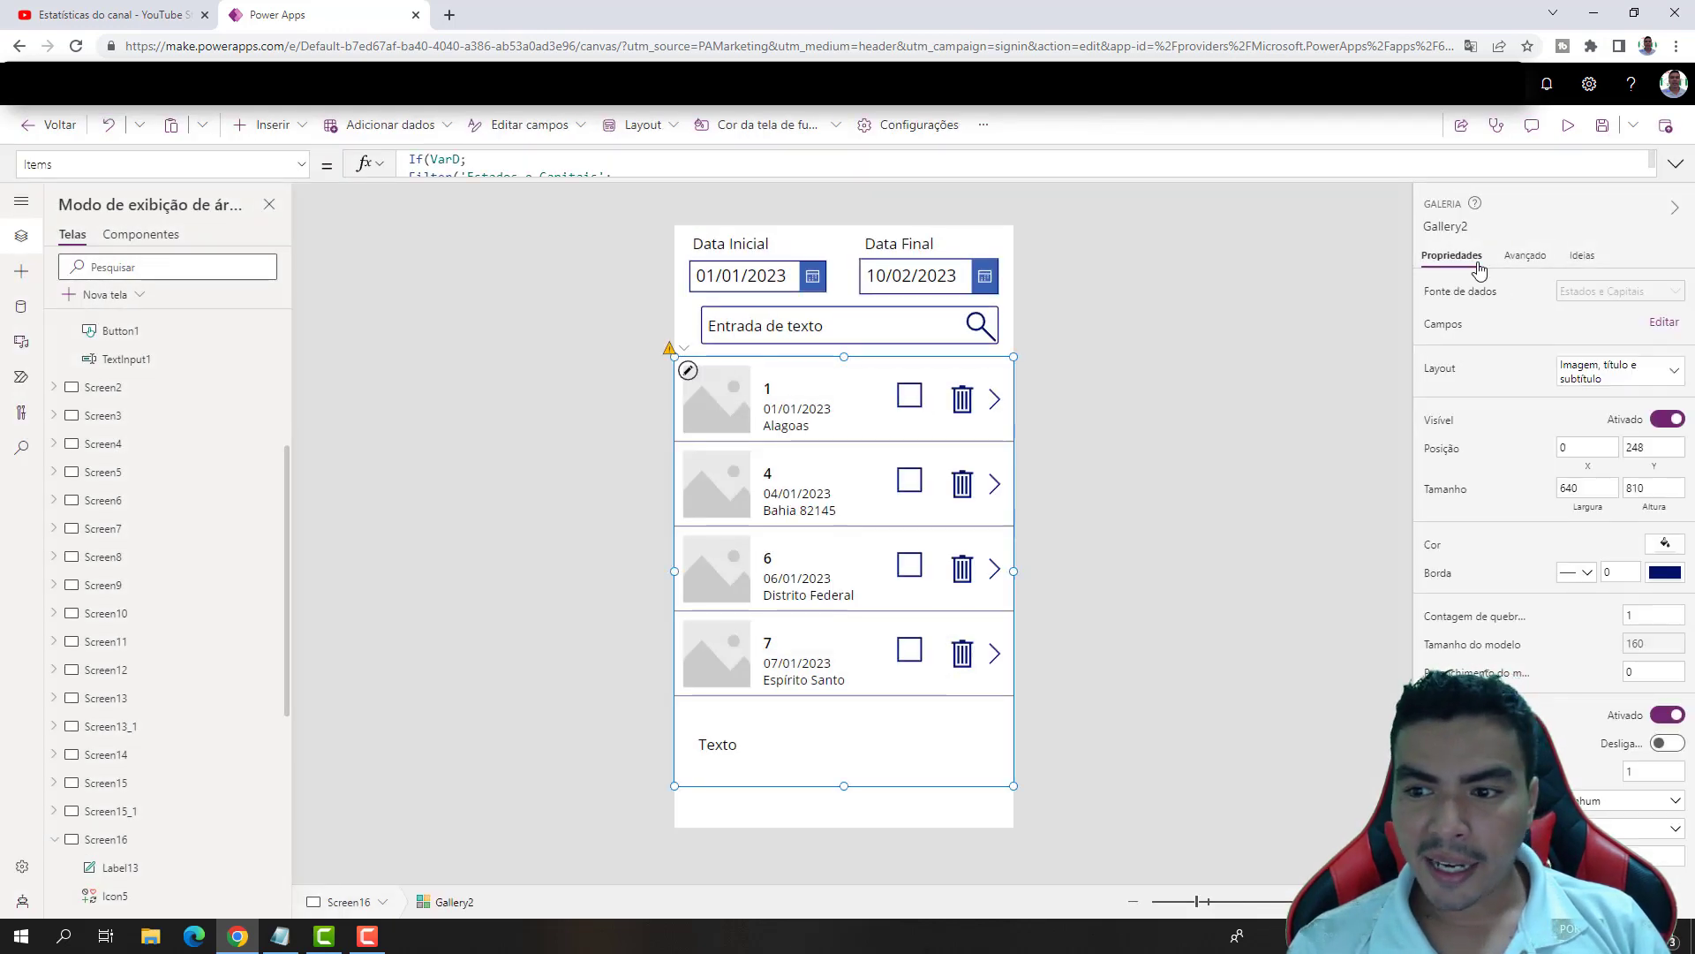
{"action": "left_click", "coordinate": [918, 398]}
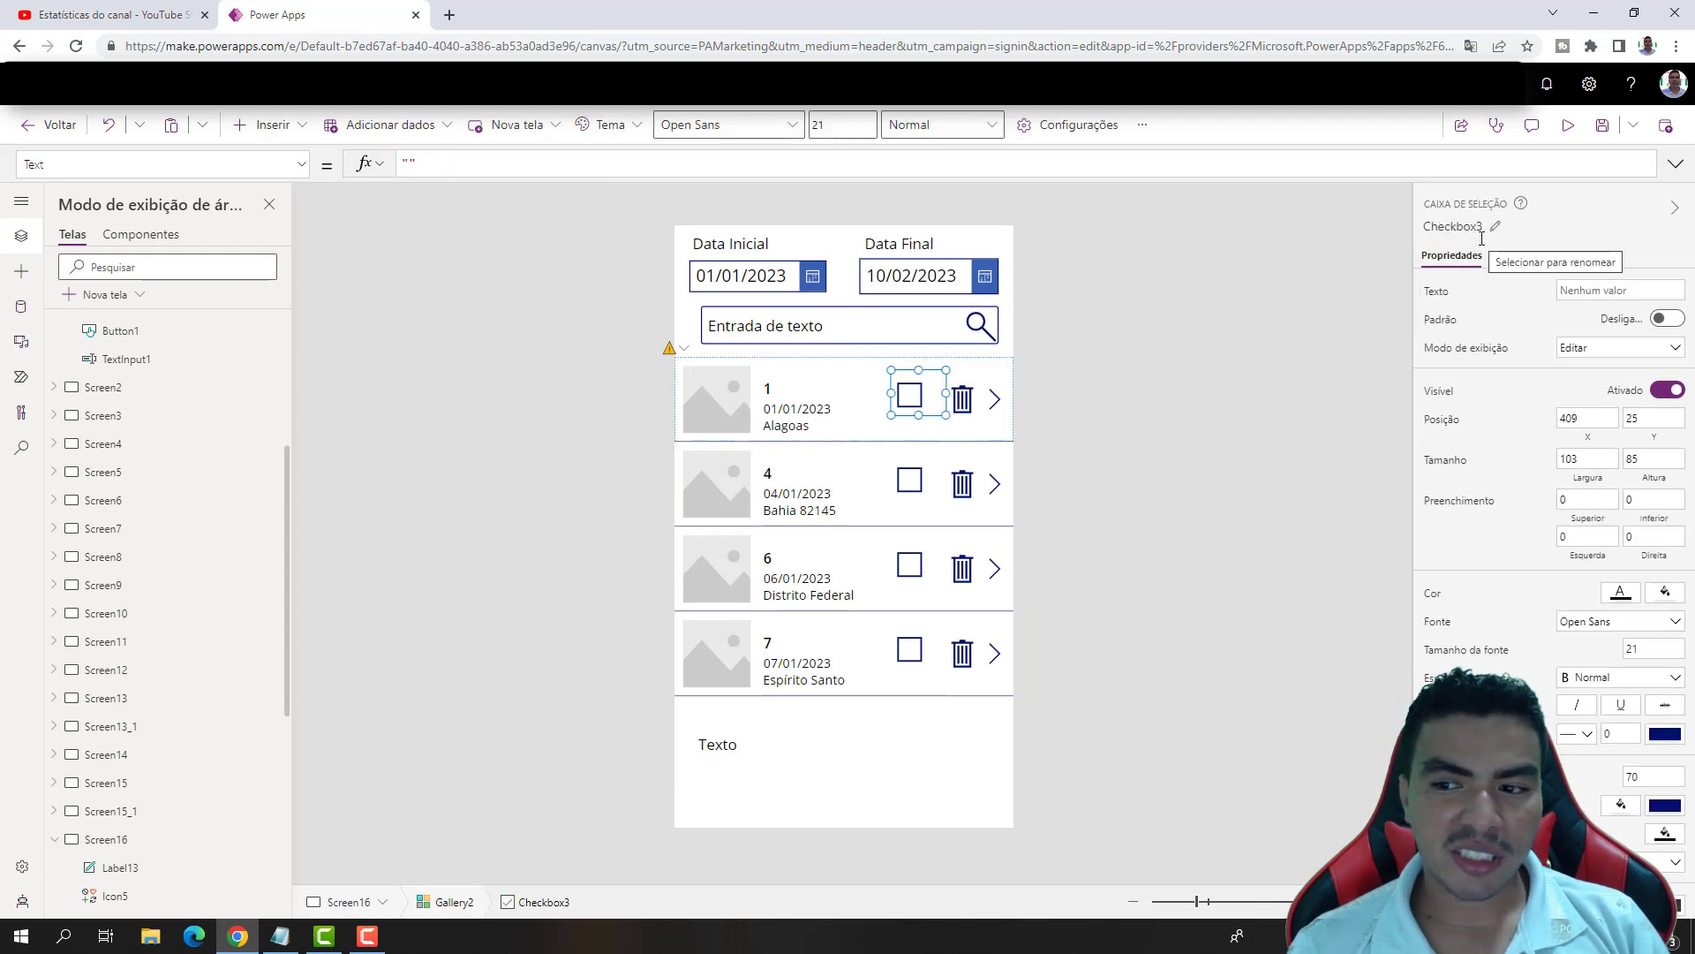
{"action": "left_click", "coordinate": [747, 742]}
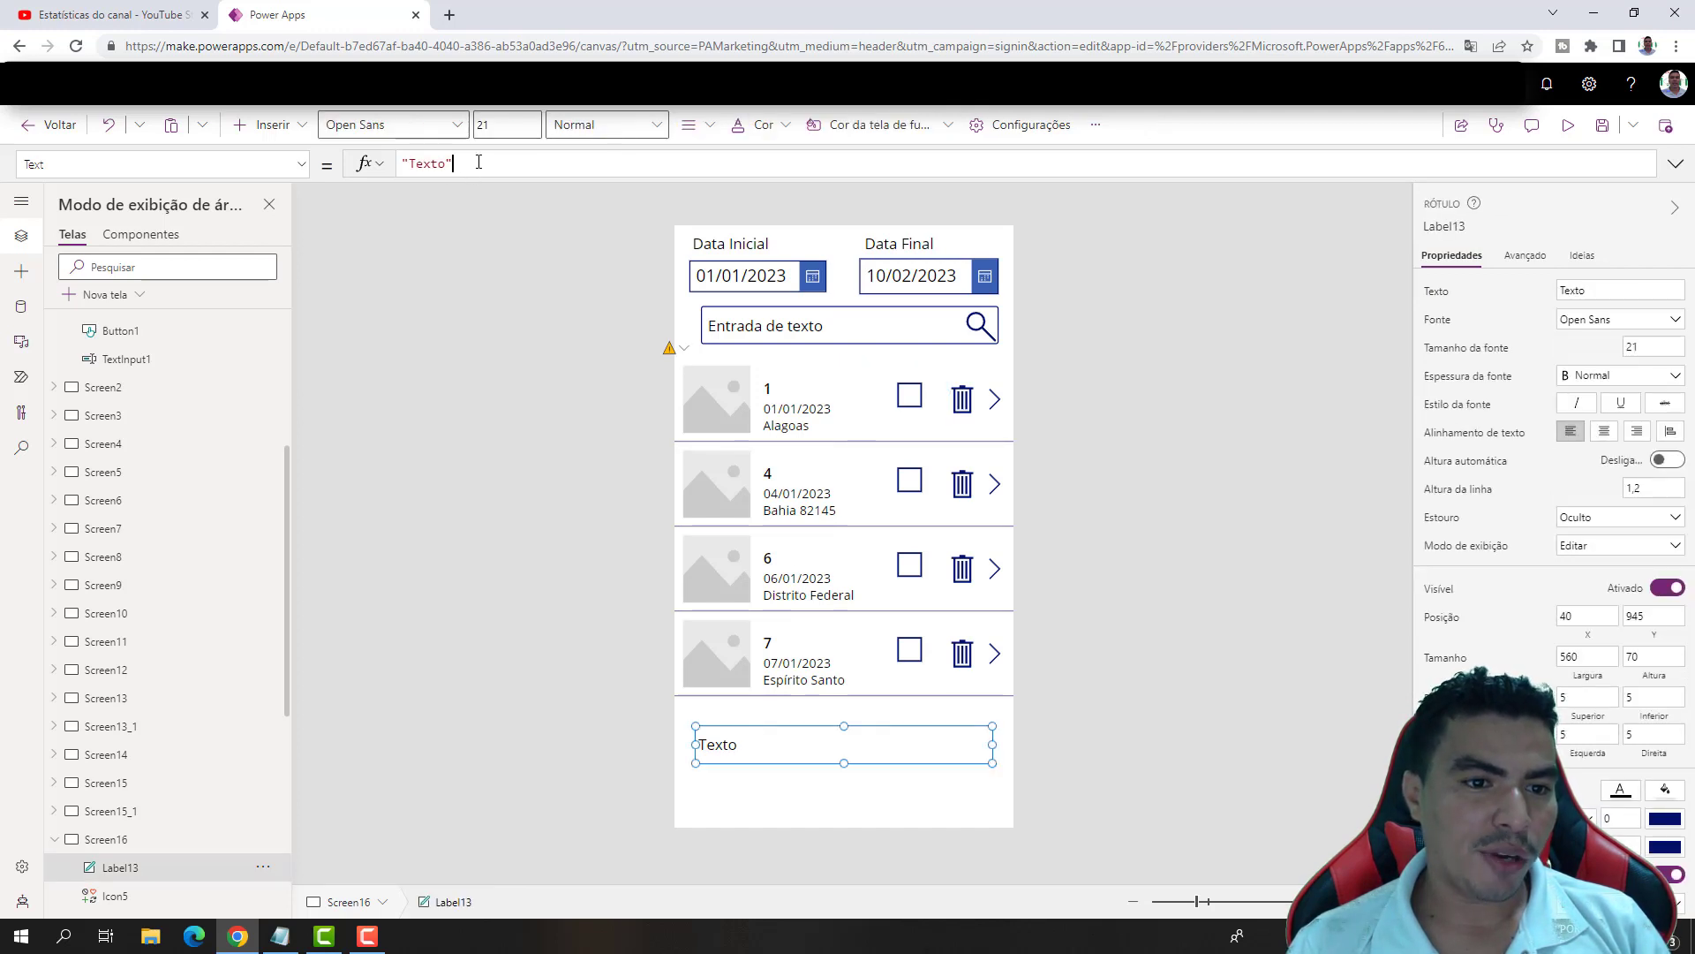
{"action": "key", "text": "ctrl+a"}
{"action": "type", "text": "coun"}
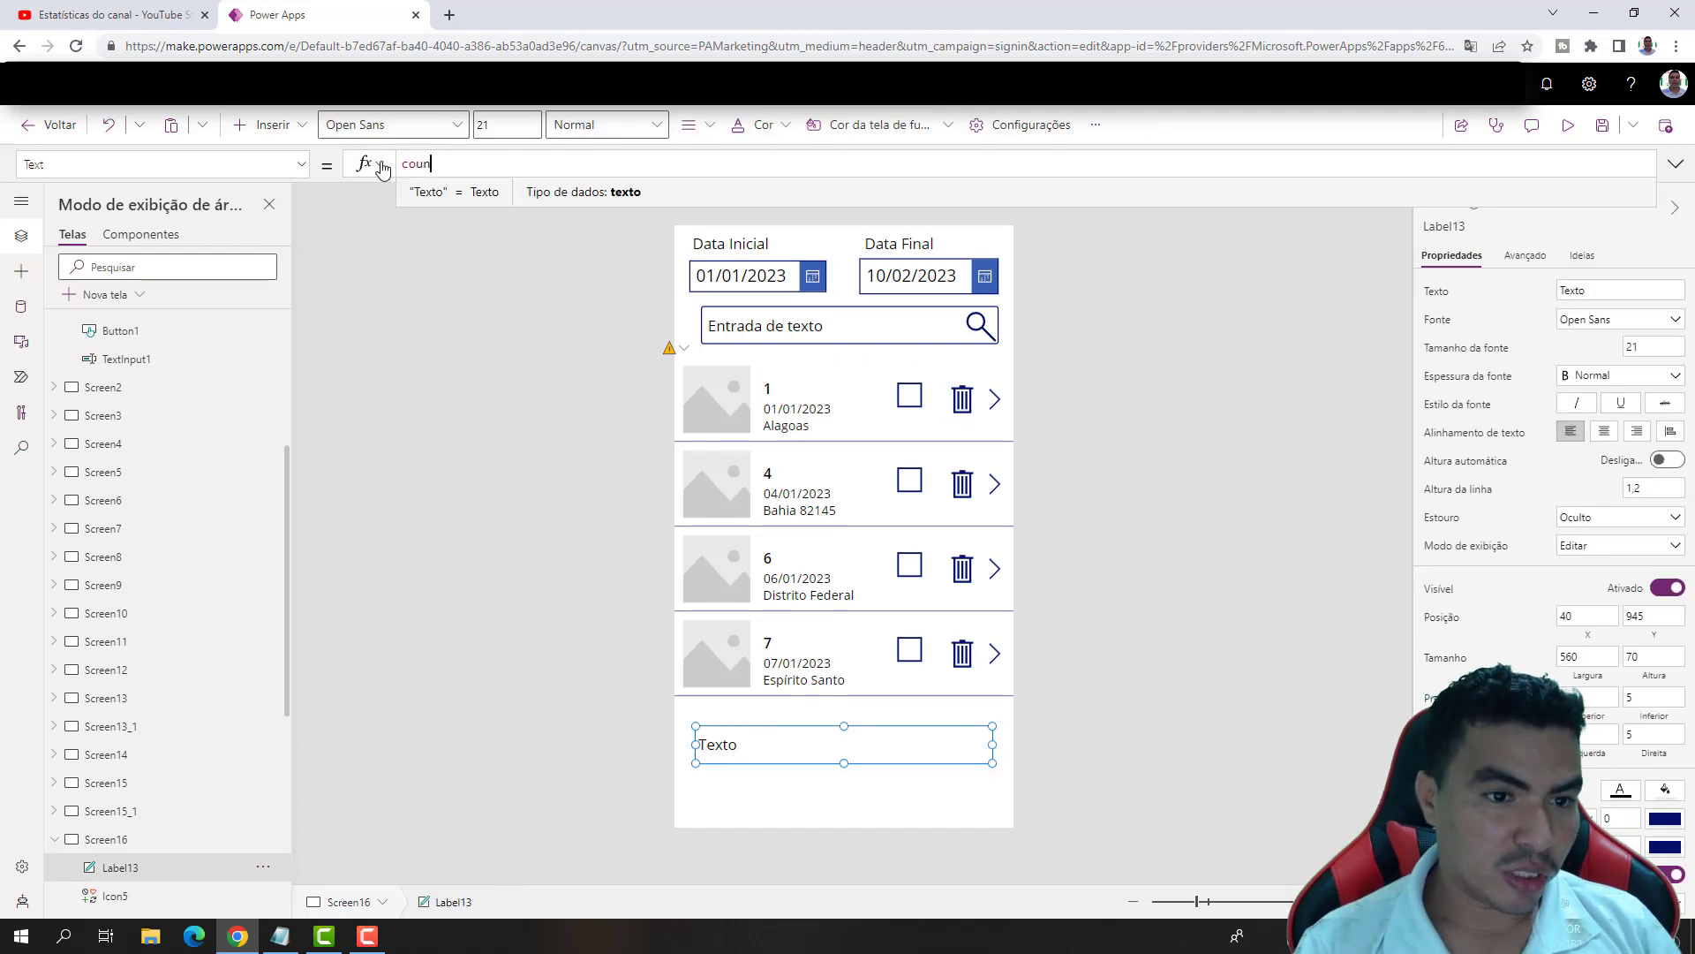
{"action": "type", "text": "t"}
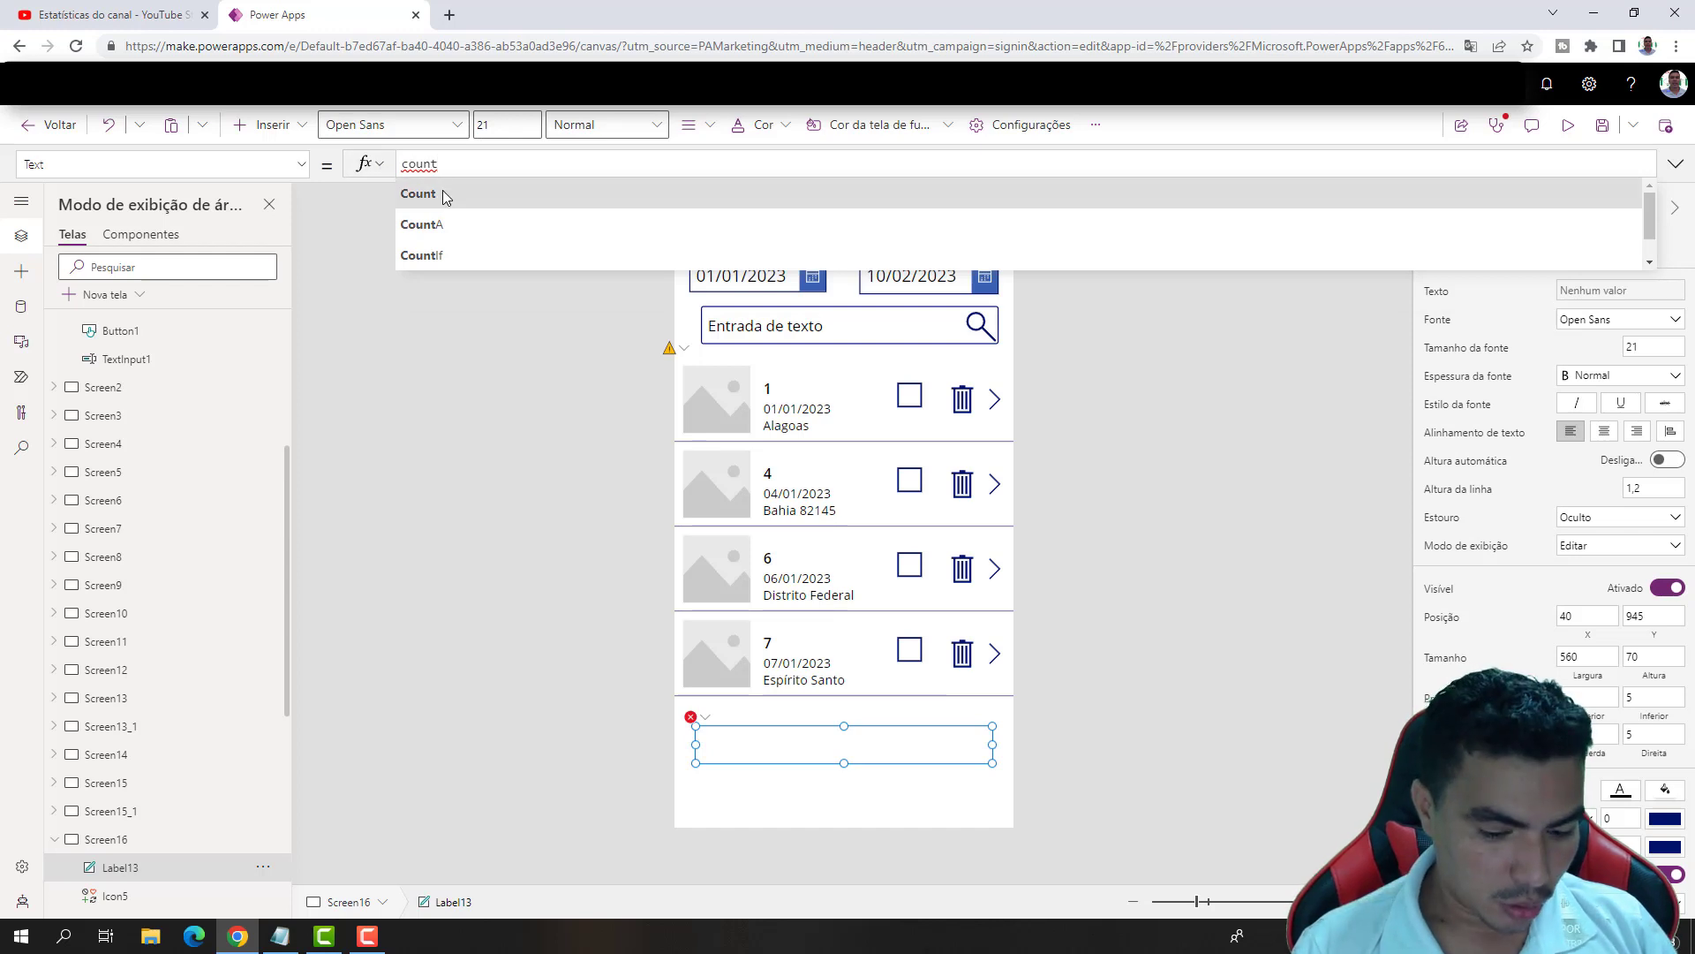
{"action": "type", "text": "ro"}
{"action": "left_click", "coordinate": [451, 196]}
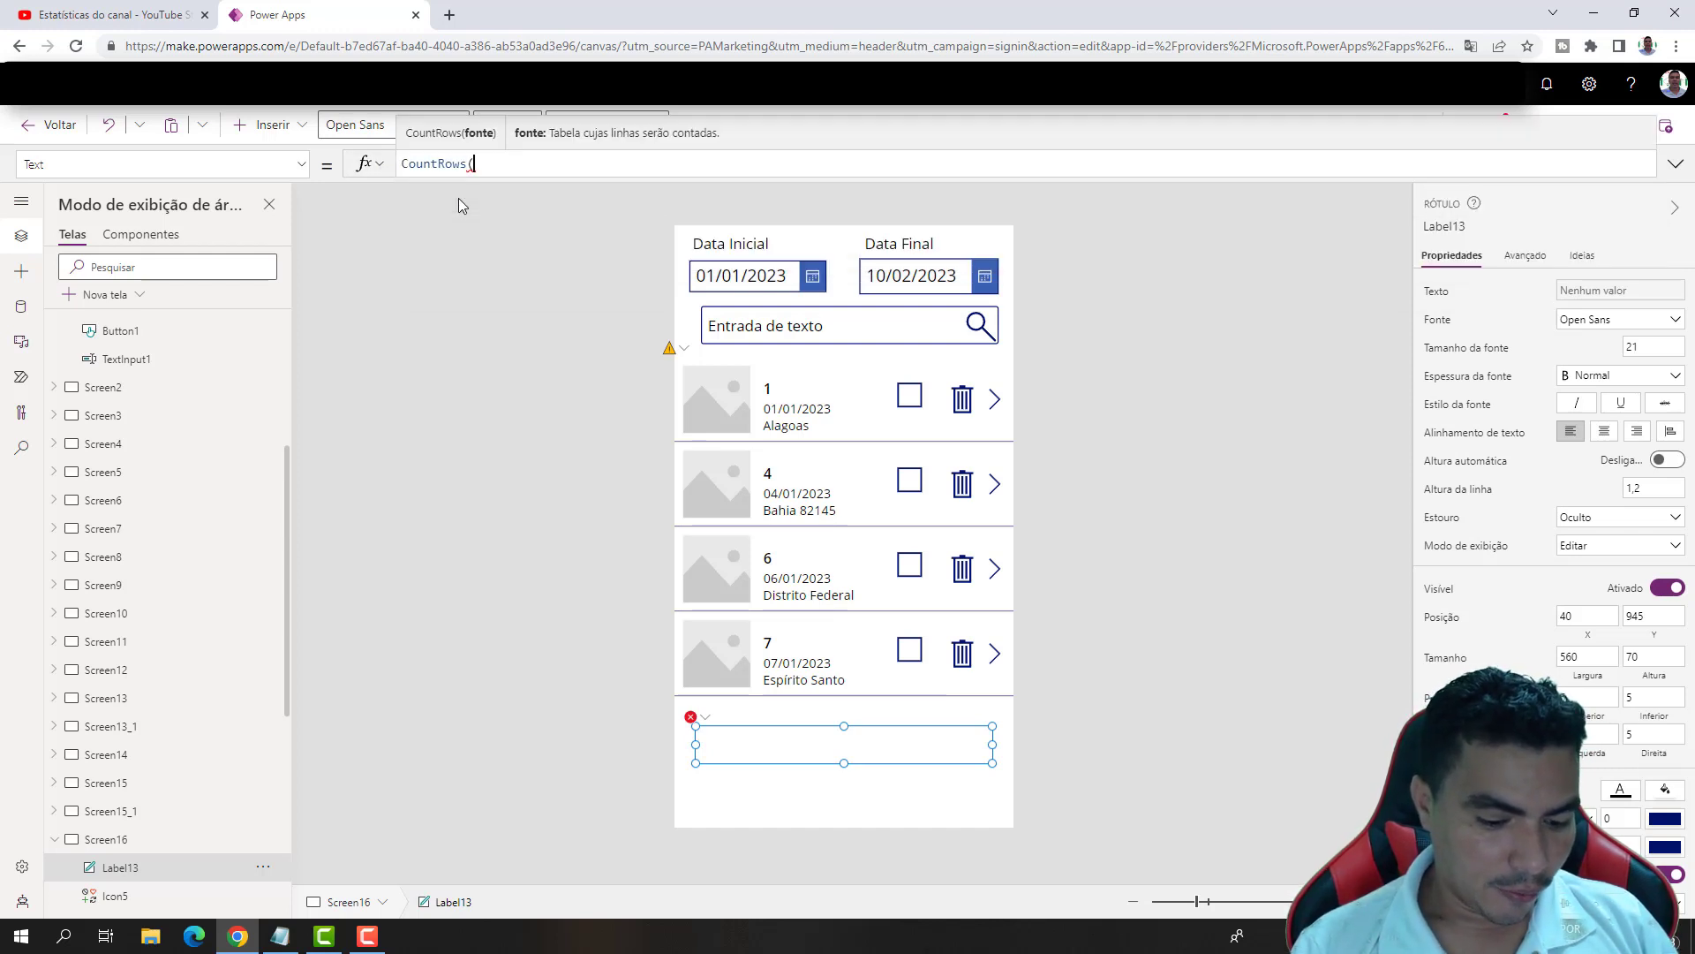
{"action": "type", "text": "filt"}
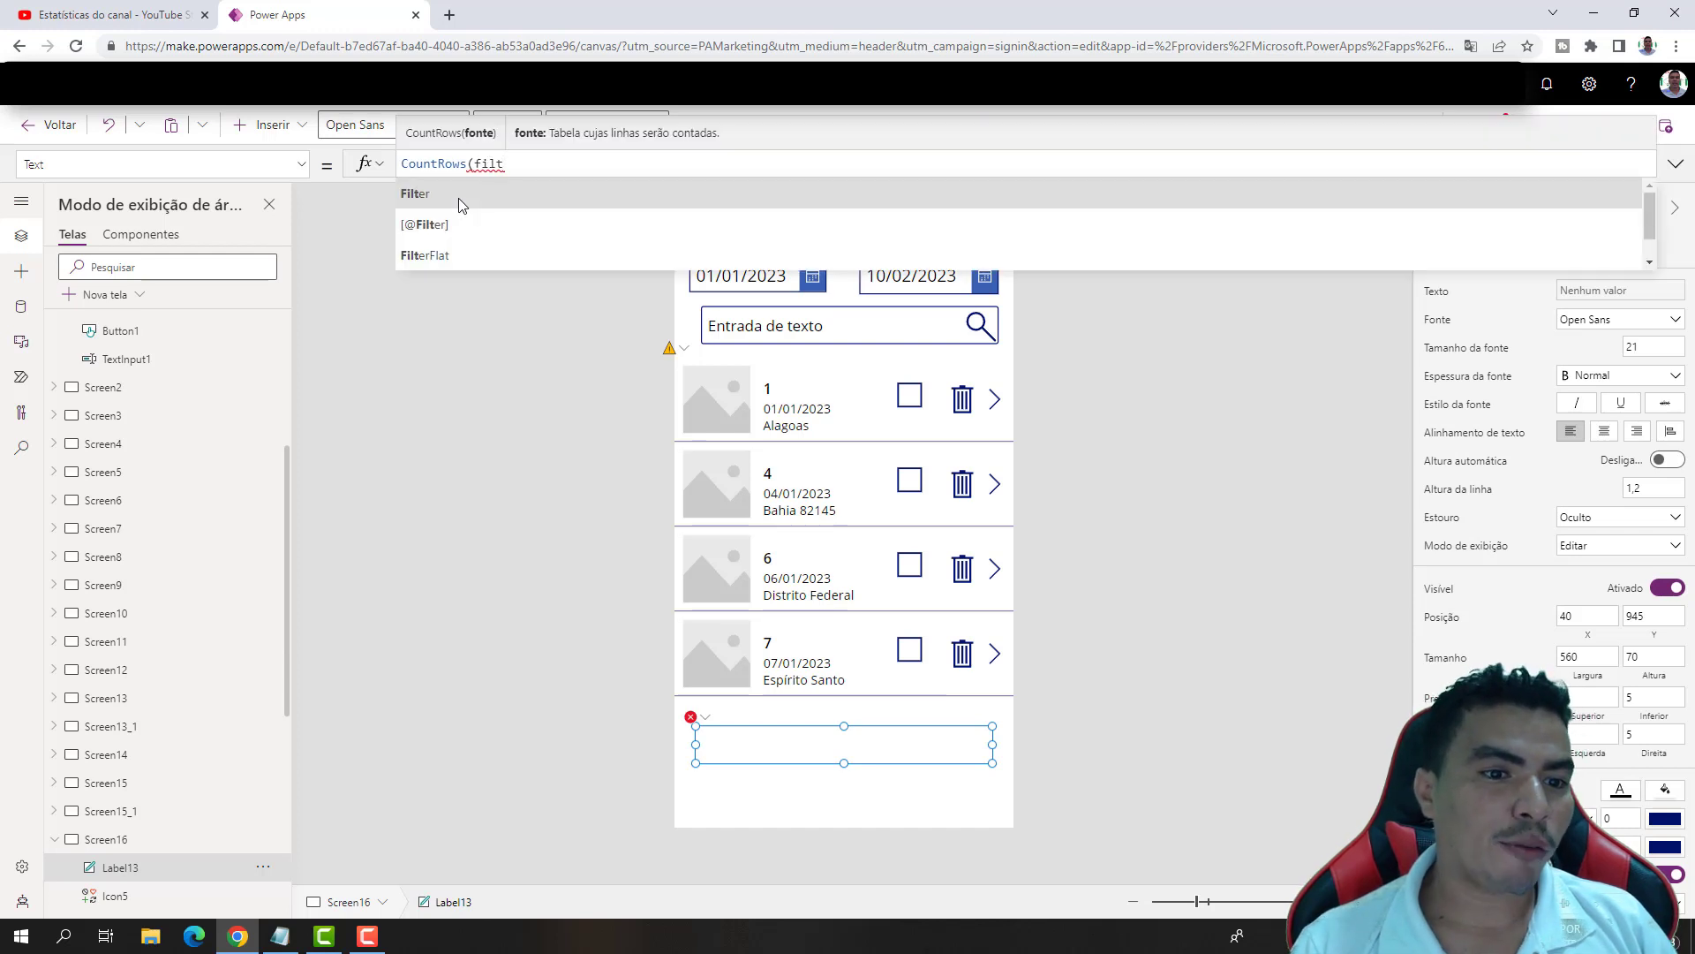
{"action": "left_click", "coordinate": [464, 195]}
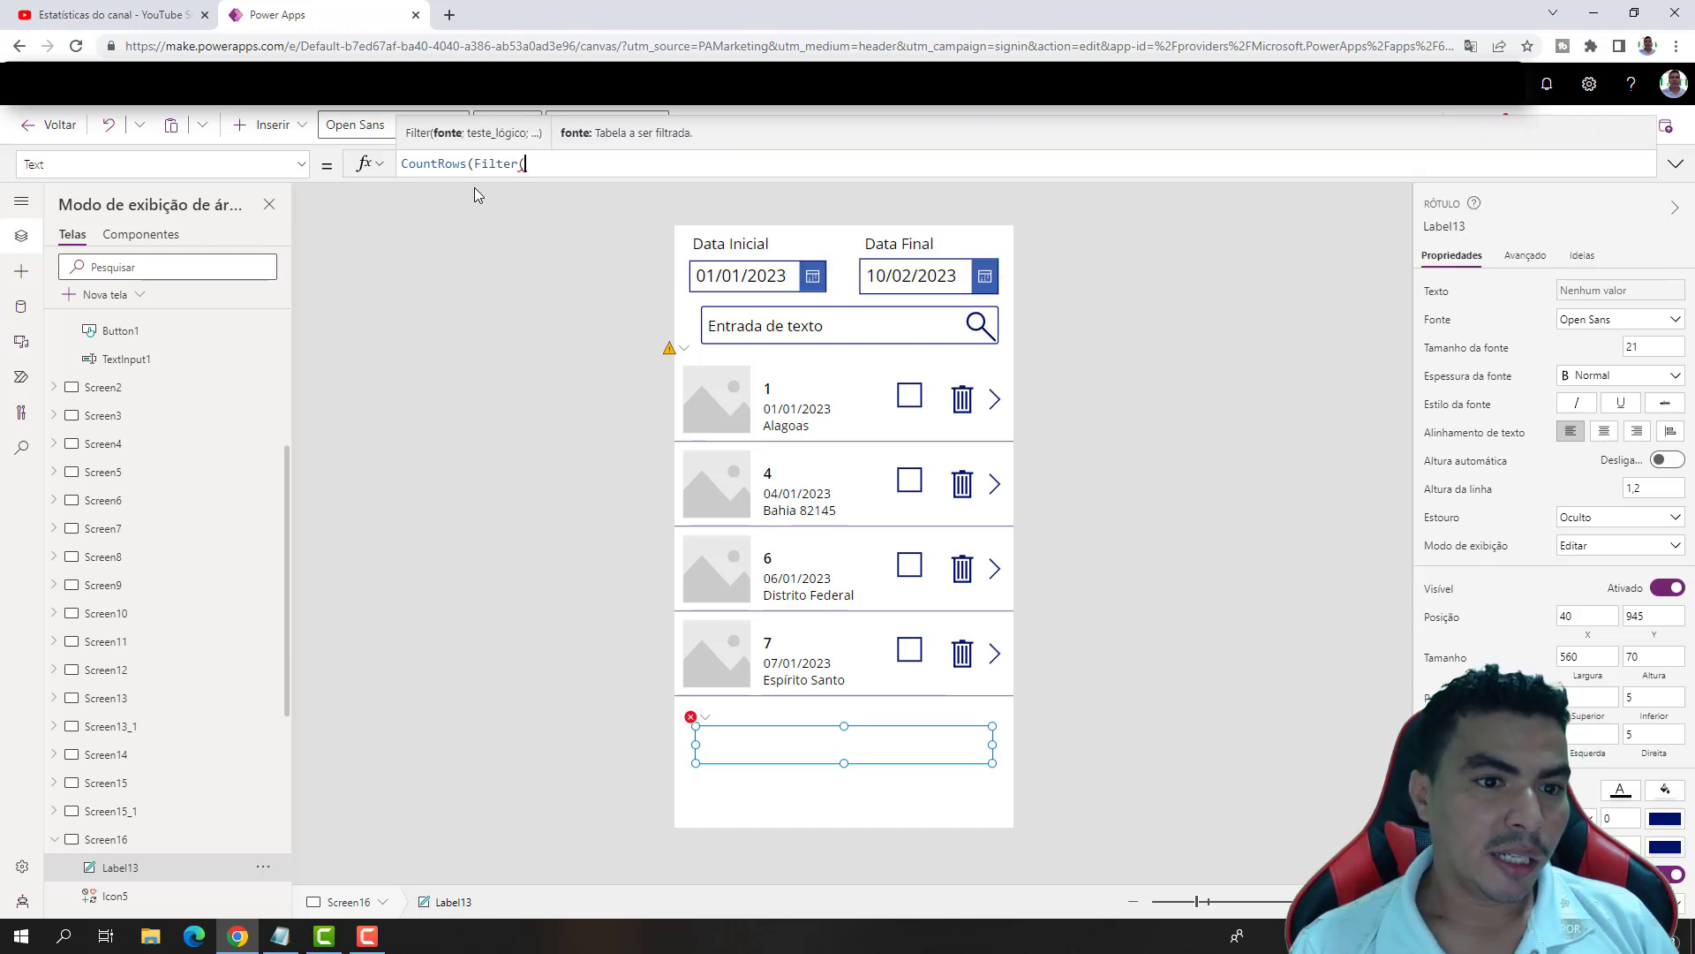
{"action": "mouse_move", "coordinate": [433, 132]}
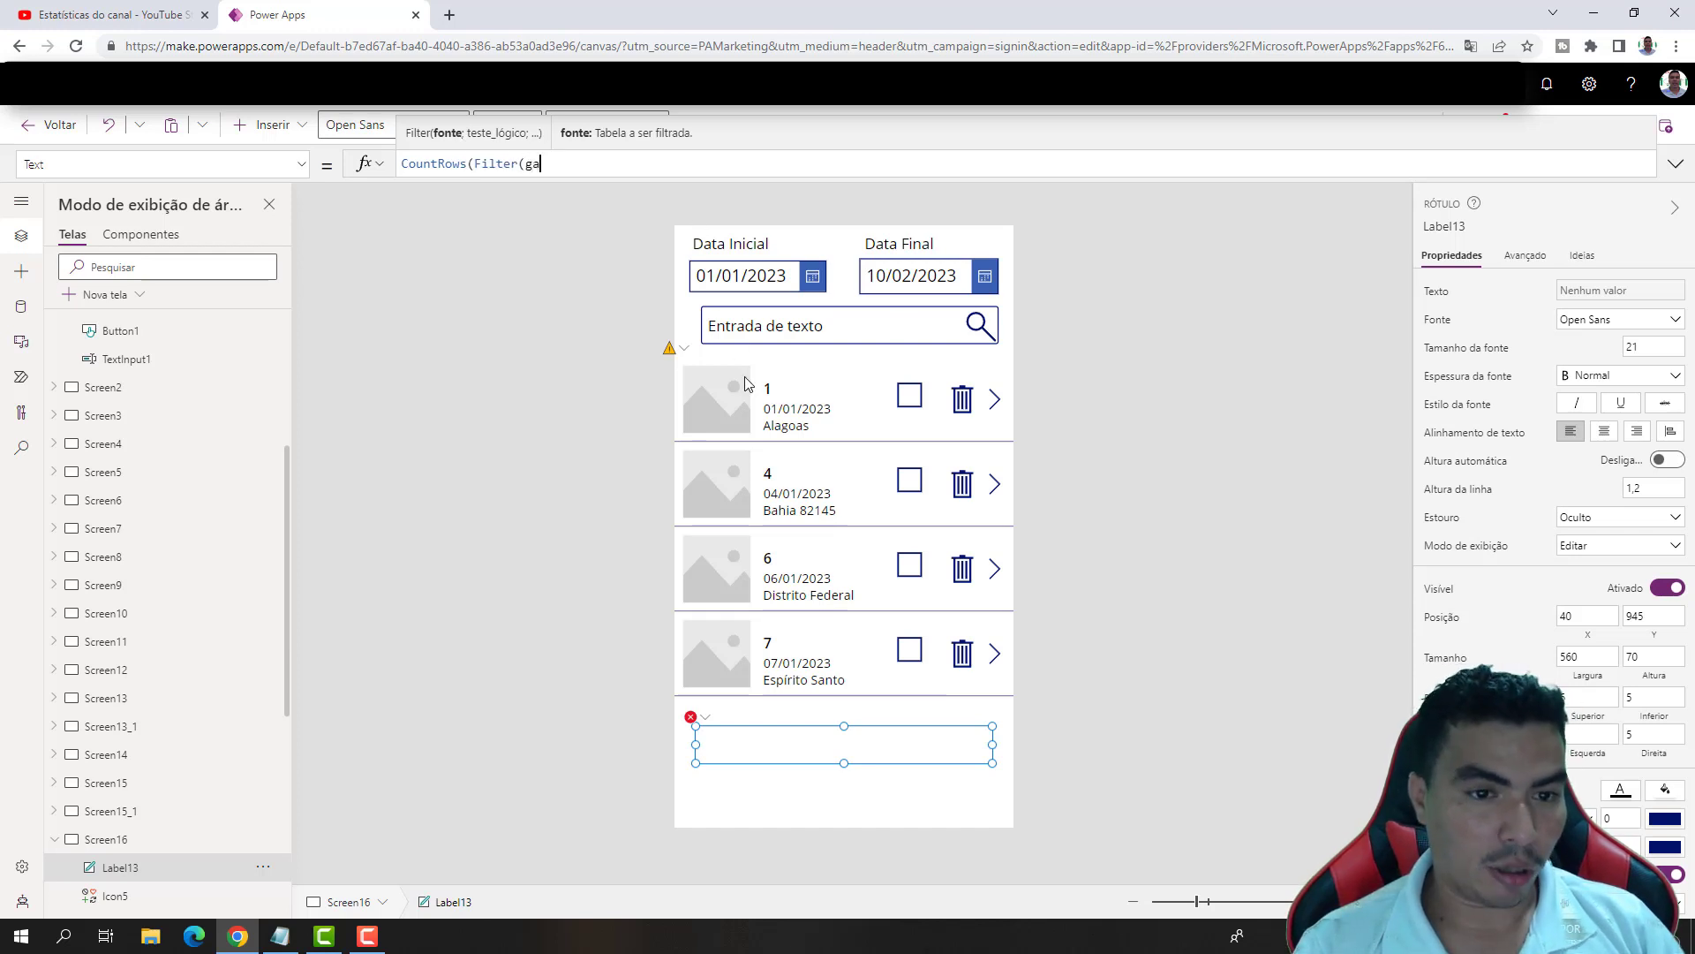
Complete the formula as CountRows(Filter(Gallery2.AllItems;Checkbox3.Value)).
{"action": "type", "text": "l"}
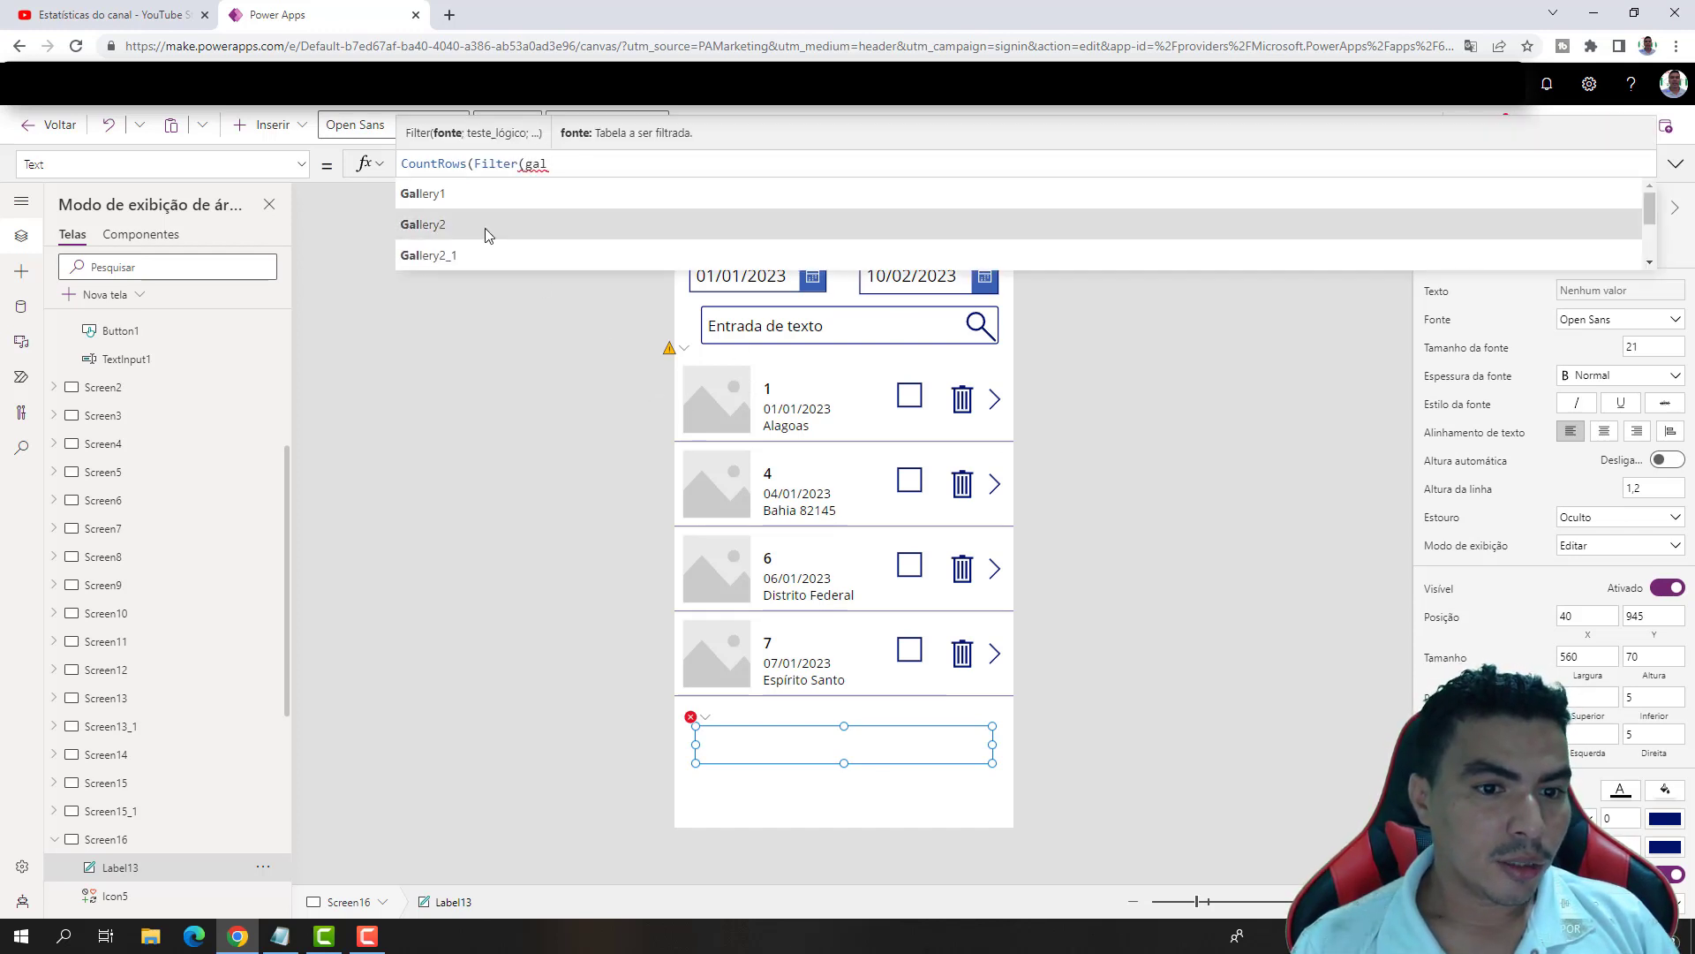
{"action": "left_click", "coordinate": [484, 228]}
{"action": "type", "text": "."}
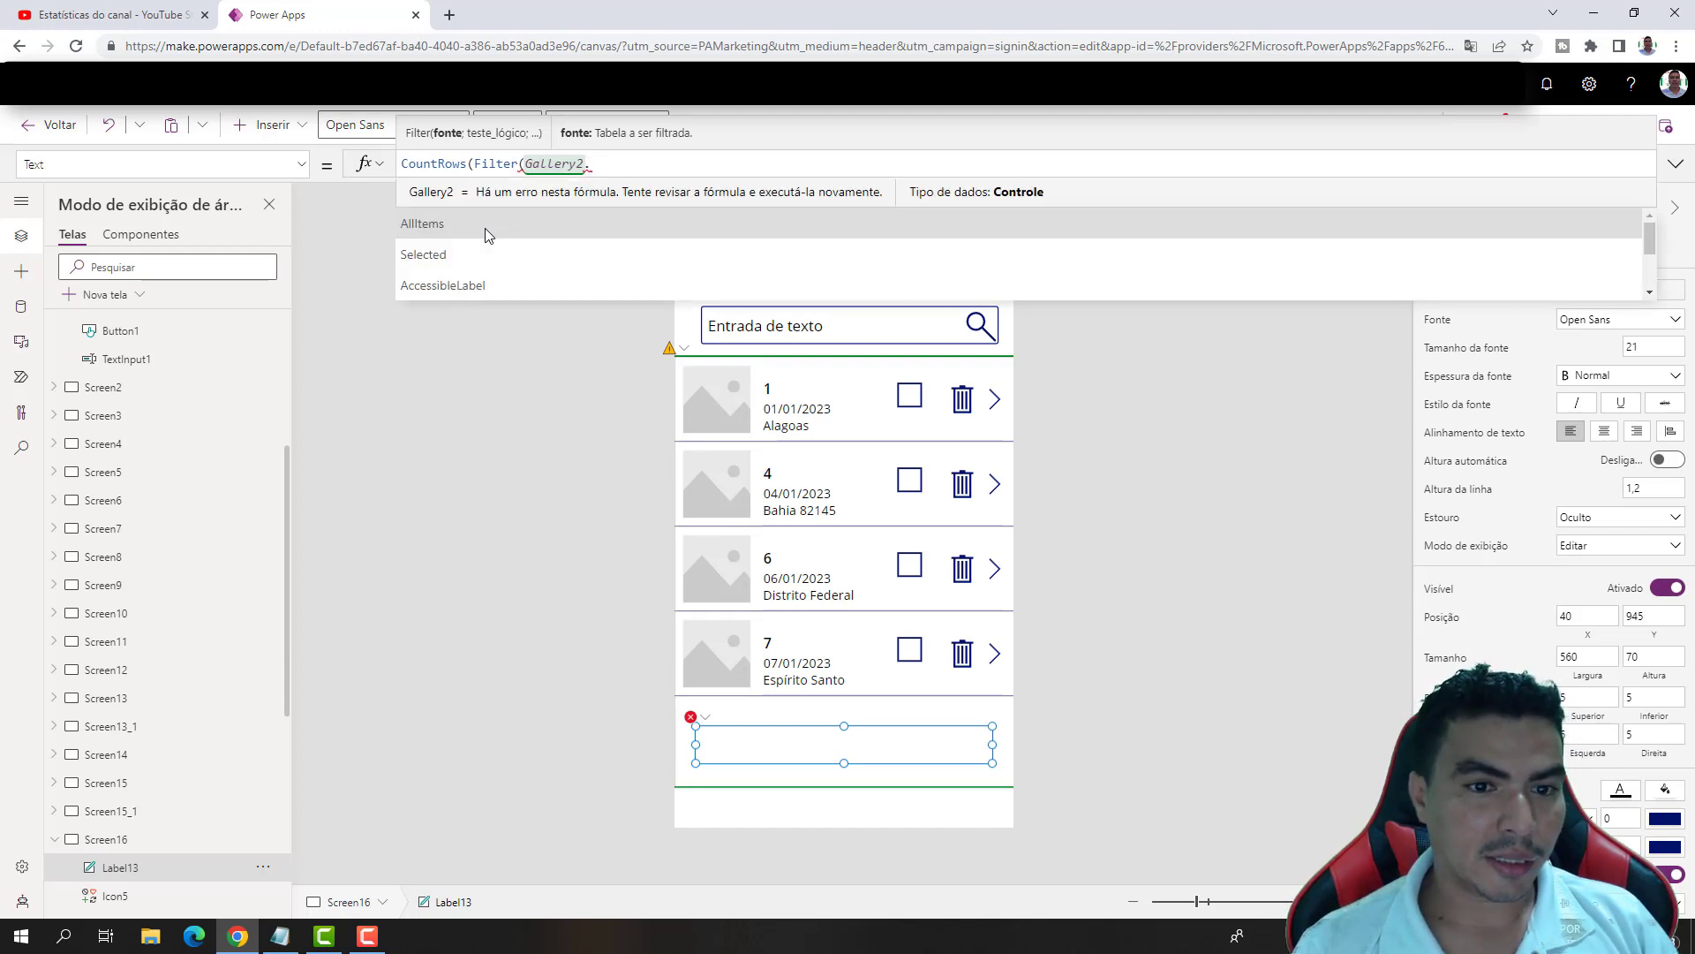
{"action": "left_click", "coordinate": [484, 228]}
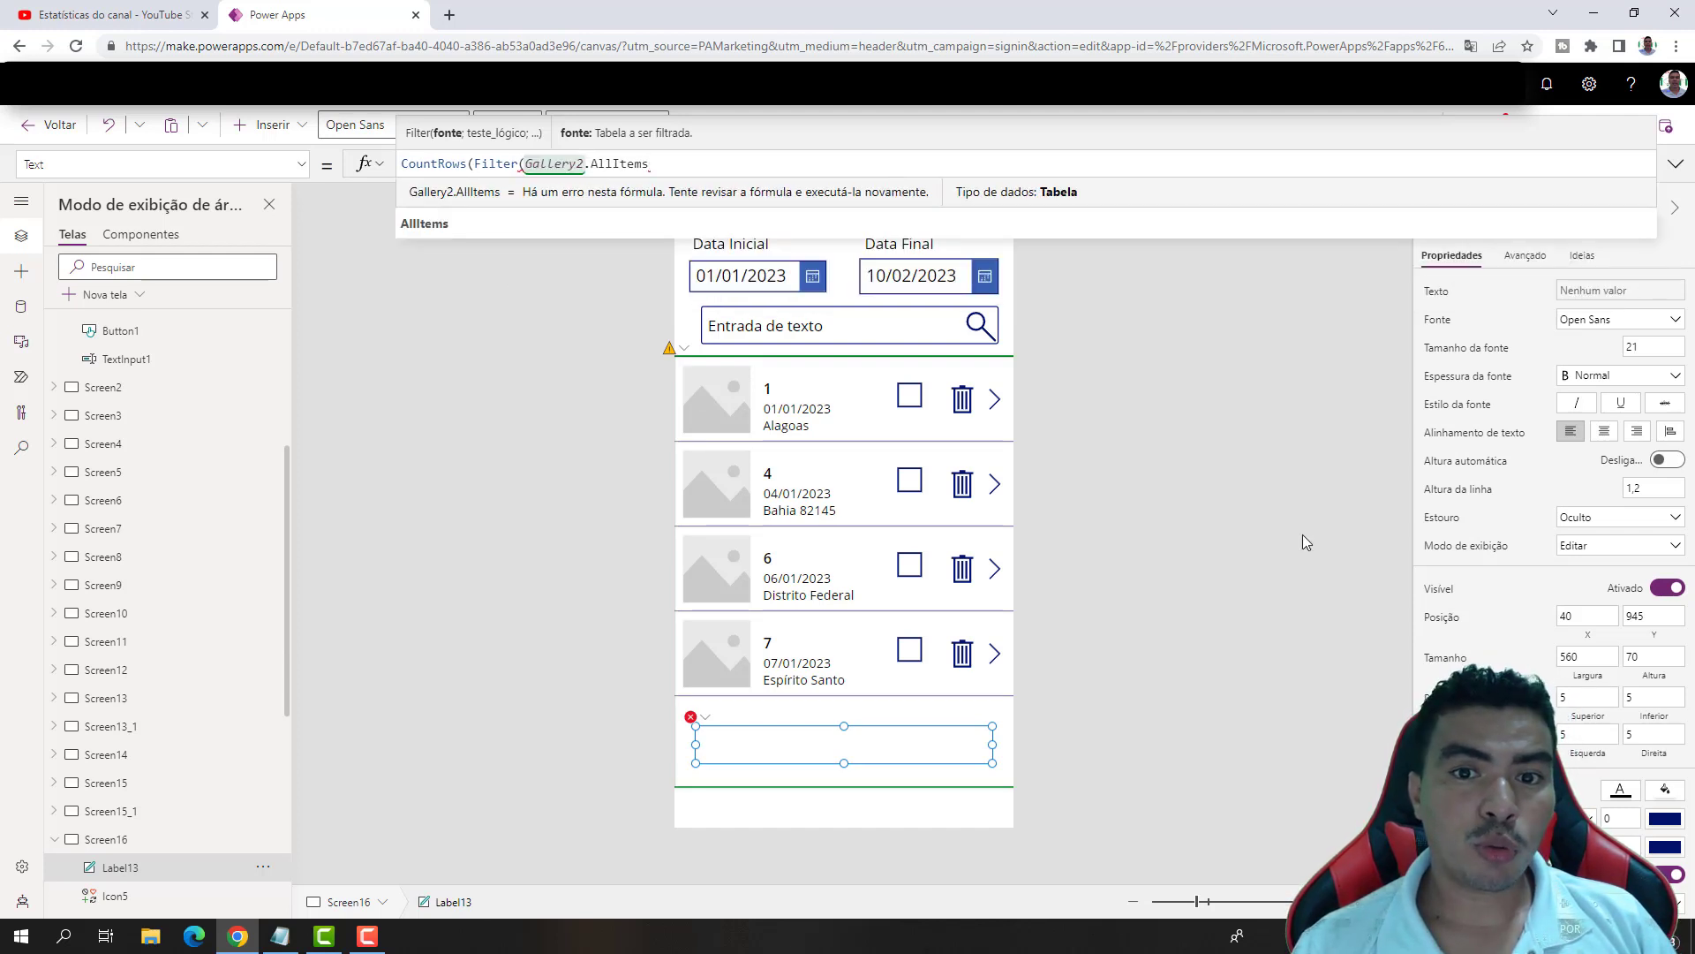
{"action": "type", "text": ";c"}
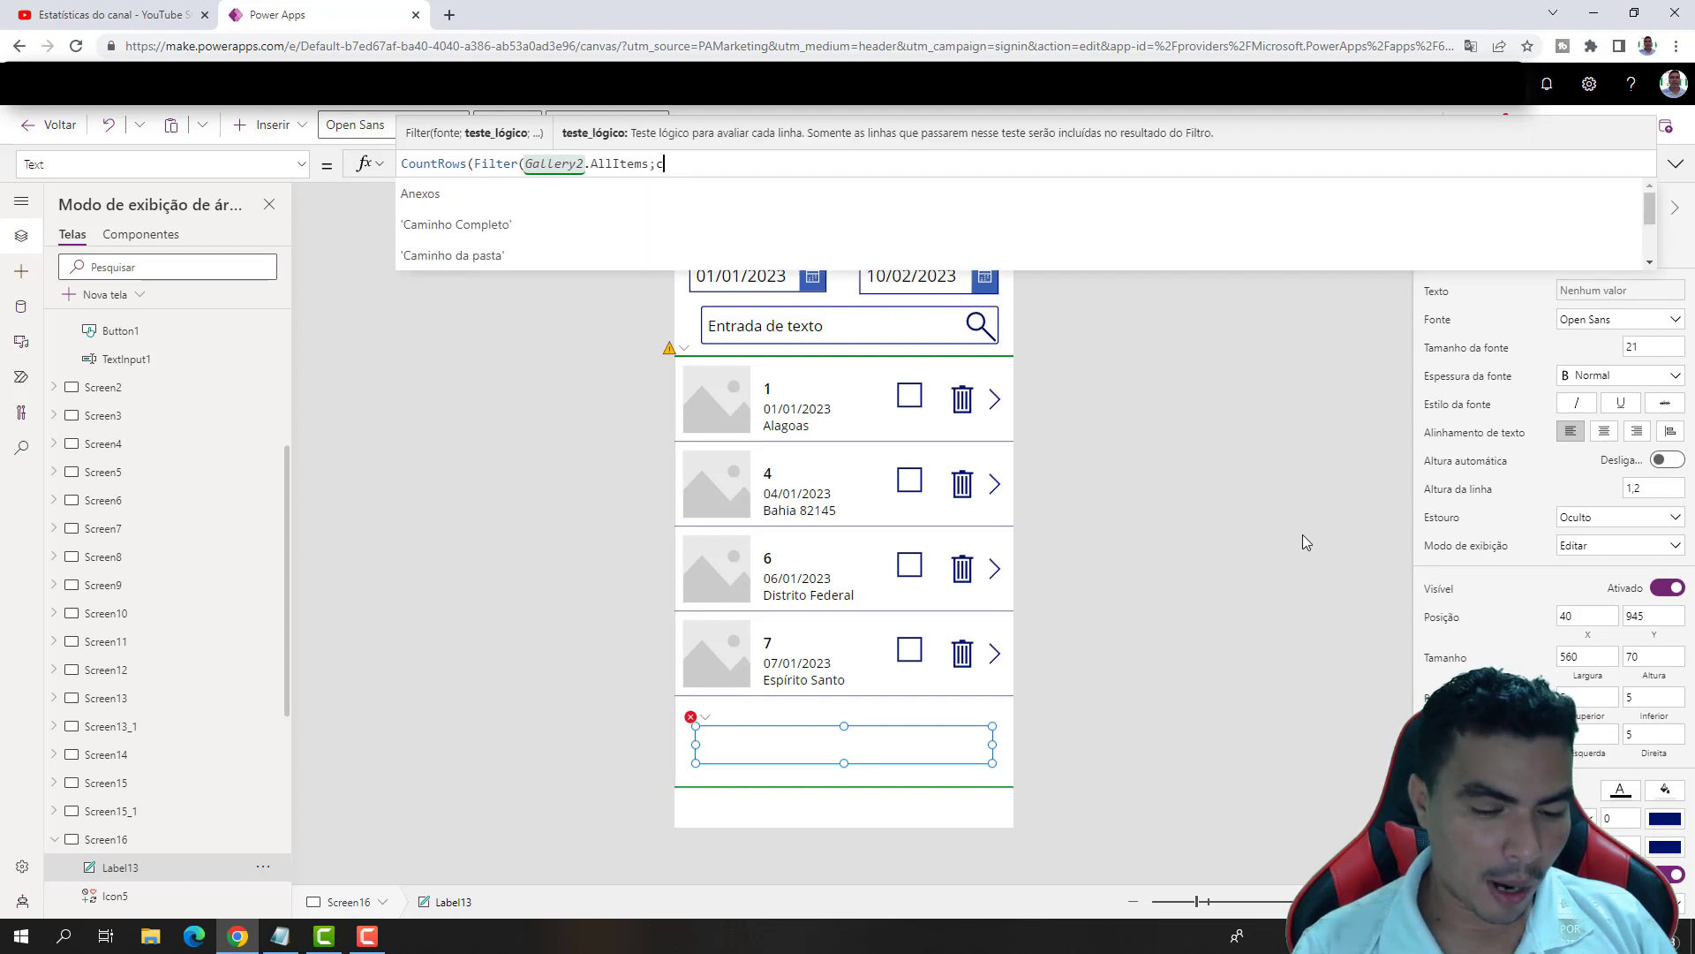
{"action": "type", "text": "he"}
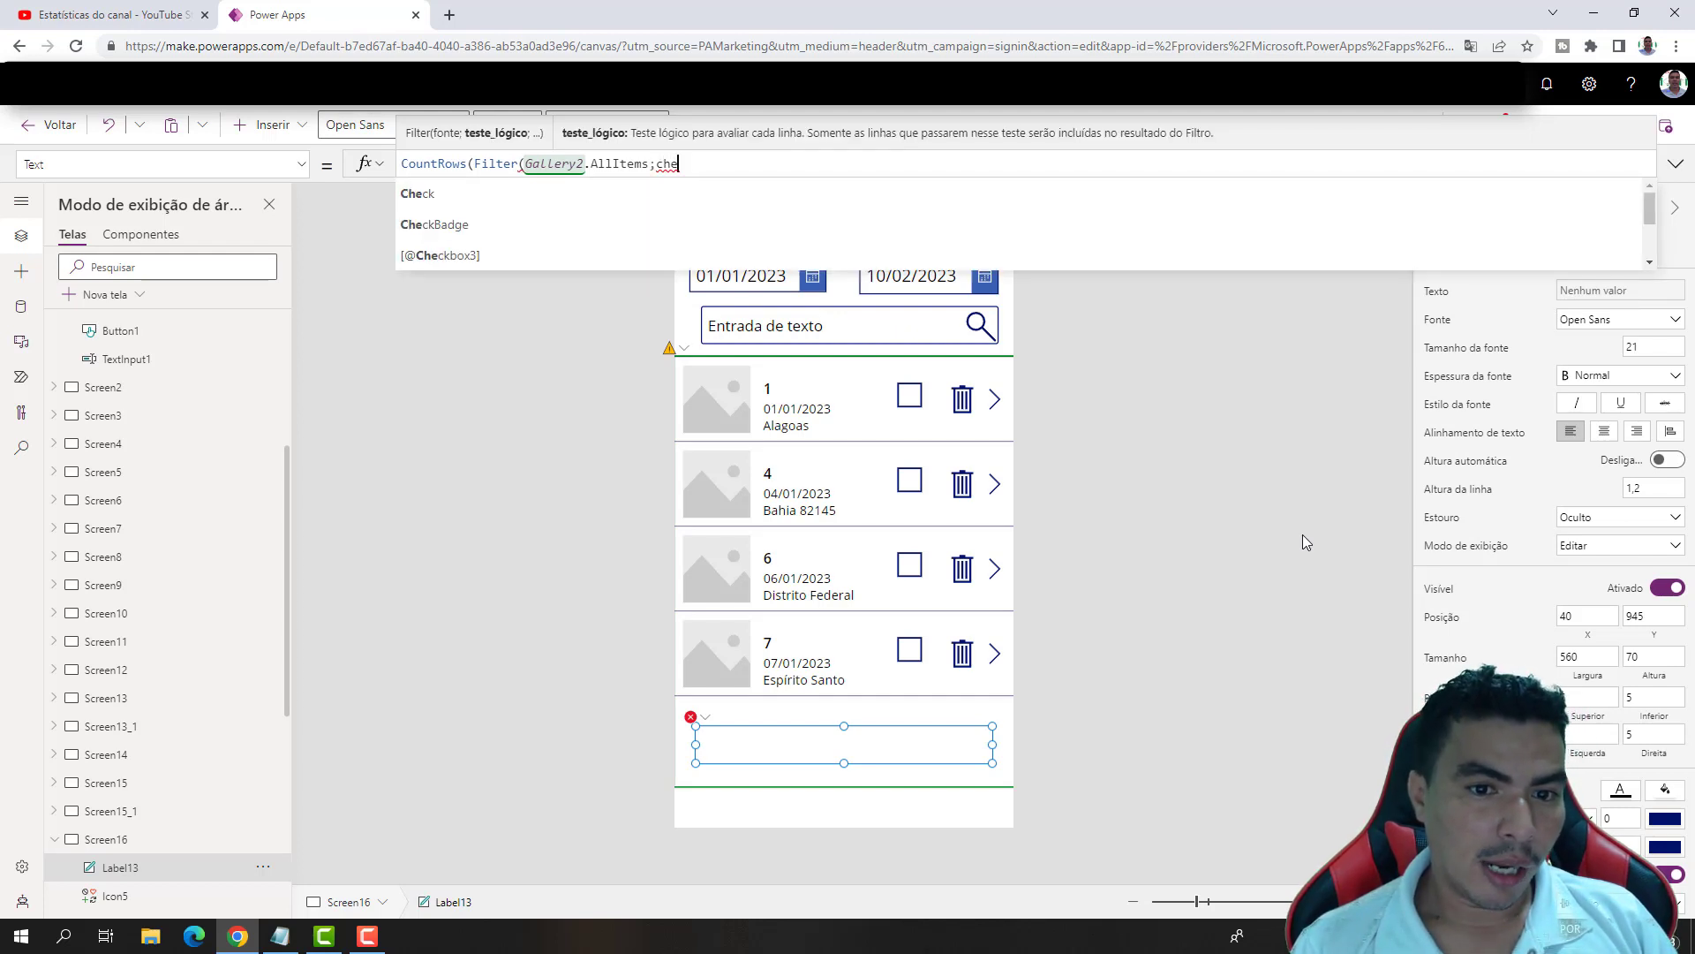
{"action": "type", "text": "ckb"}
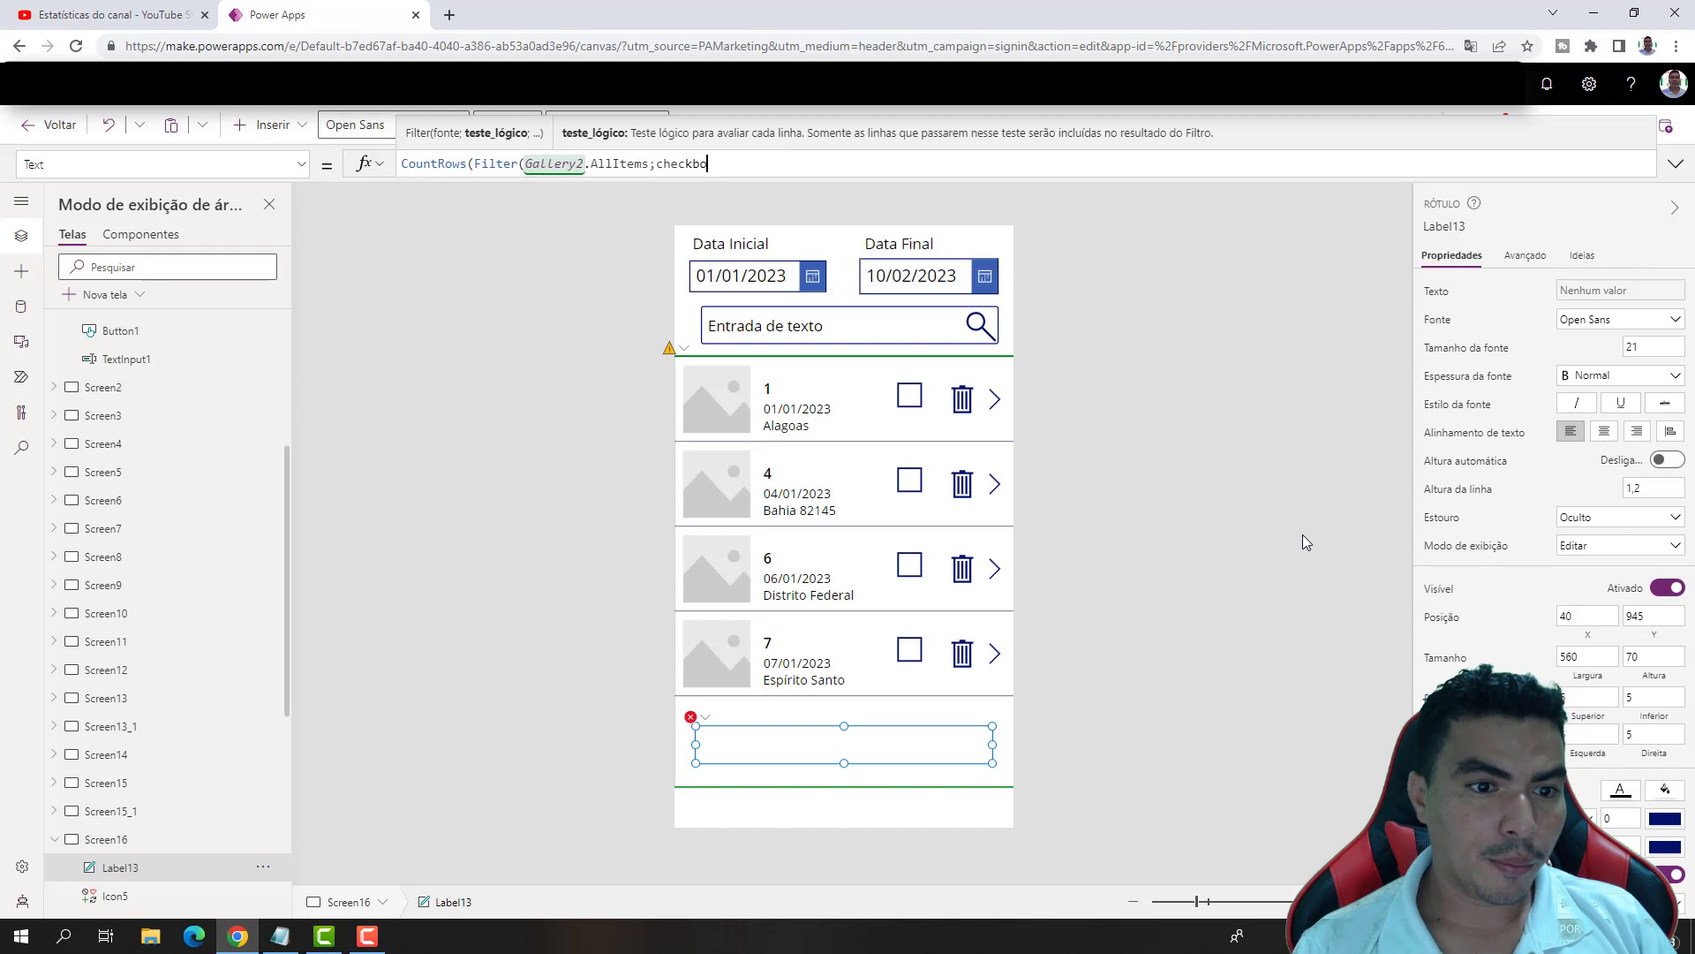
{"action": "type", "text": "o"}
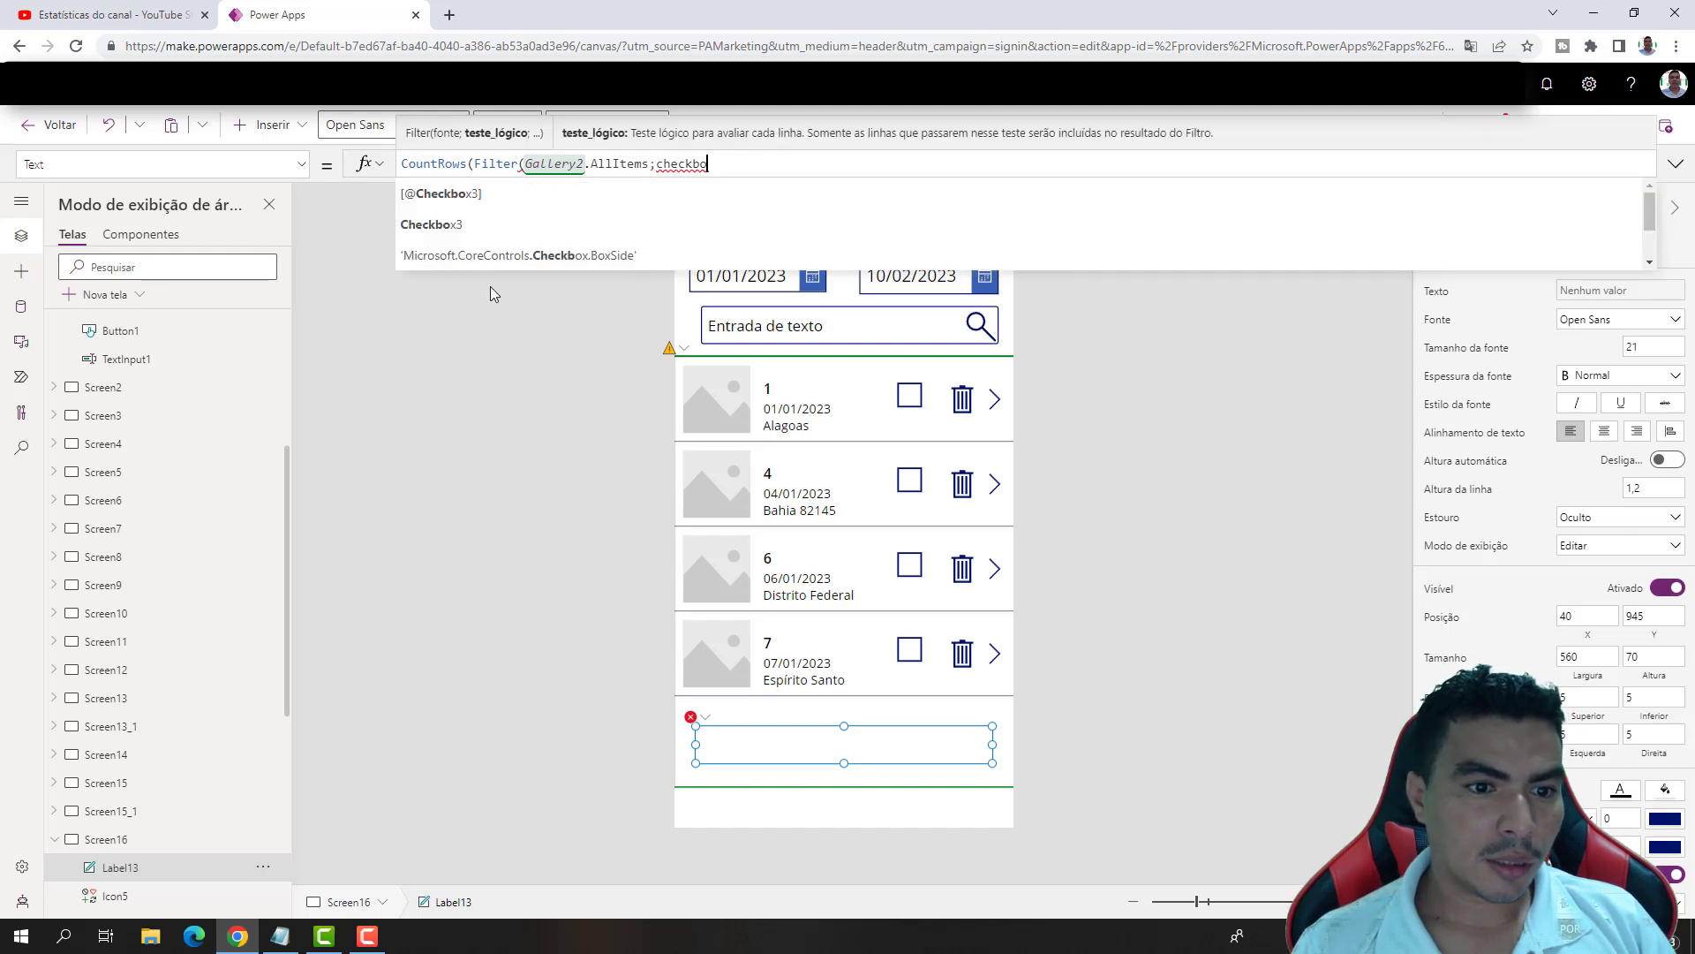
{"action": "left_click", "coordinate": [451, 226]}
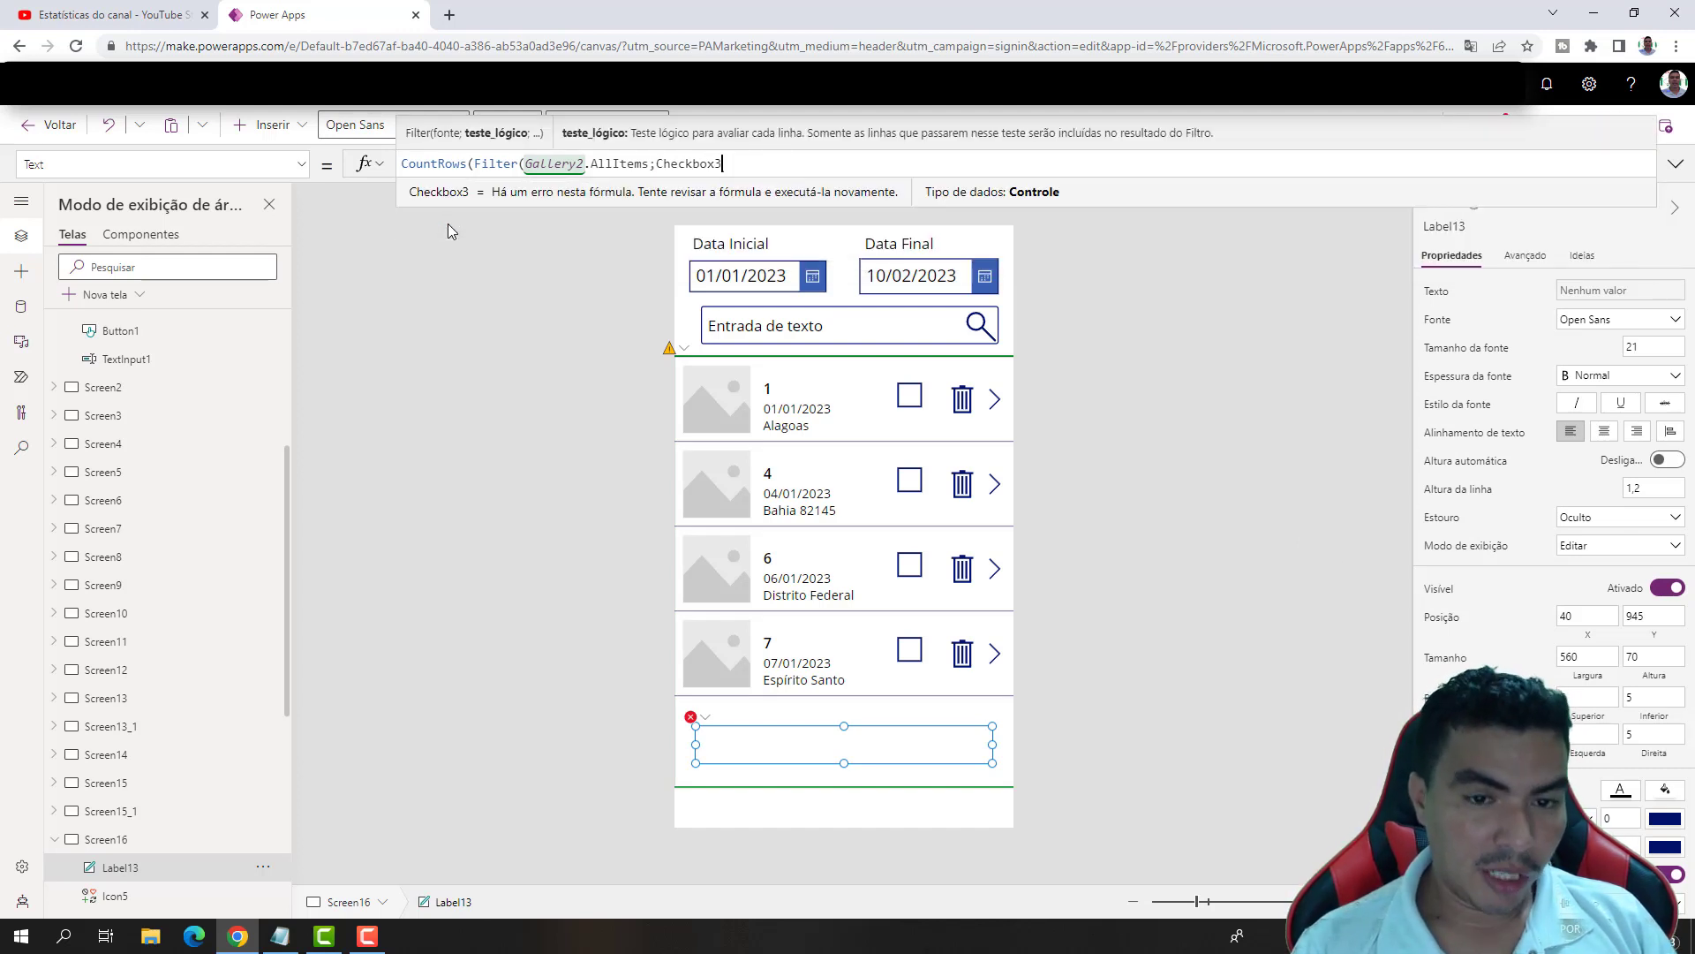
{"action": "type", "text": ".va"}
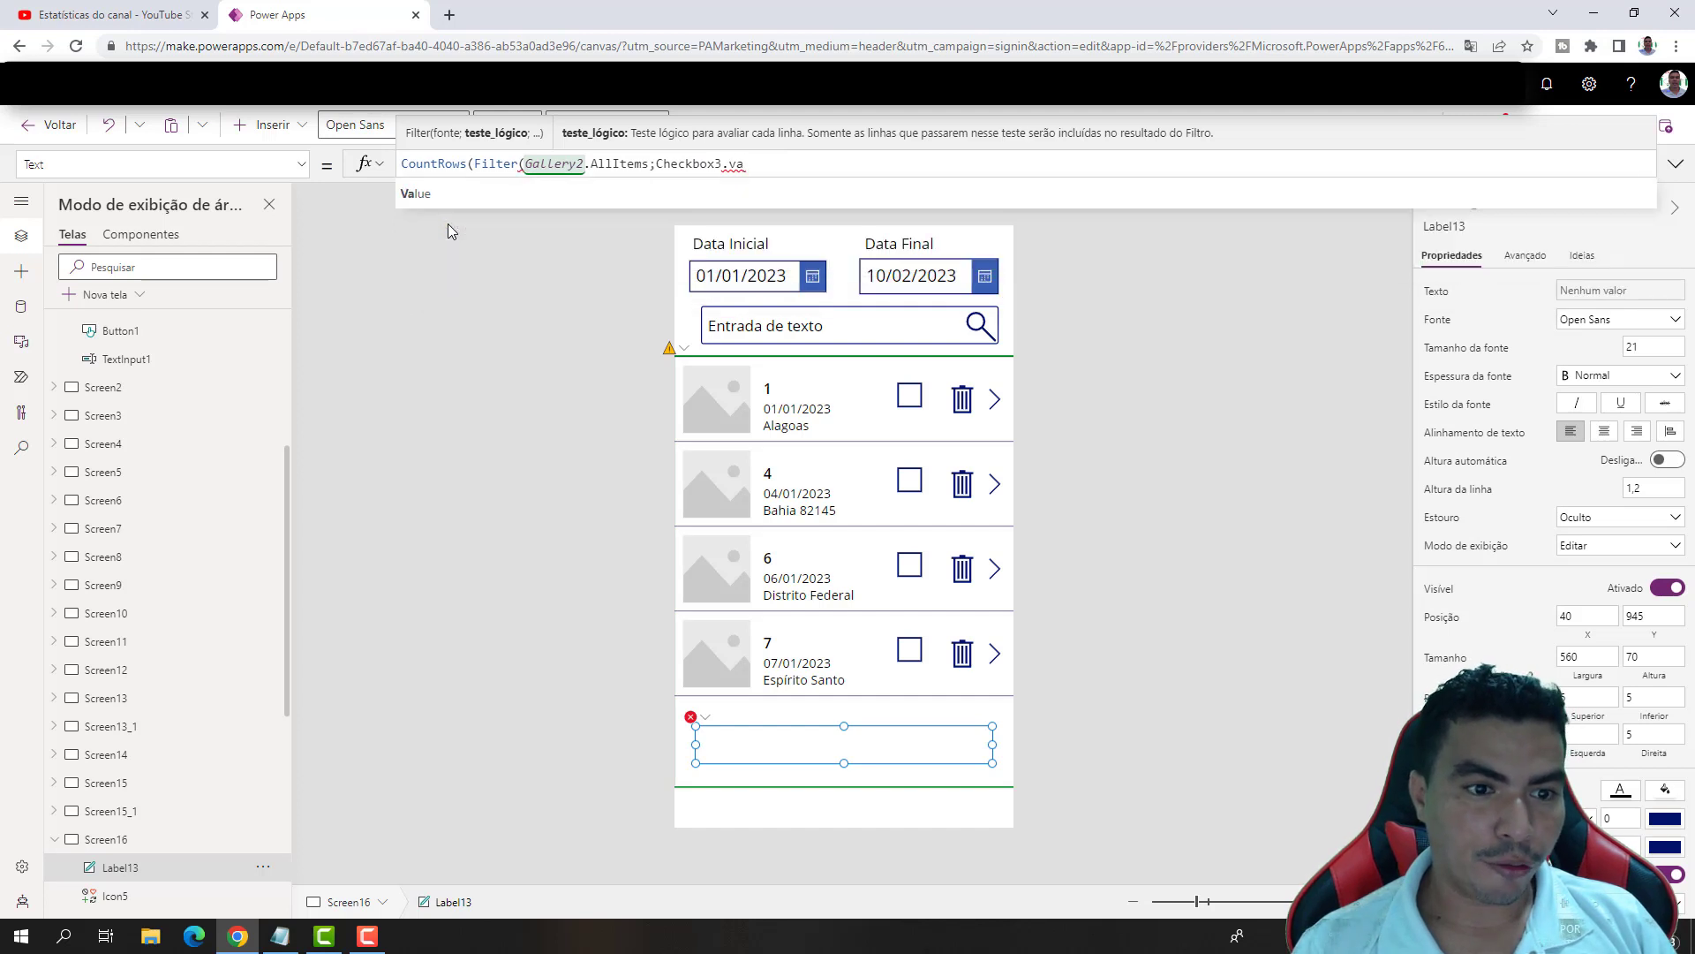
{"action": "key", "text": "Tab"}
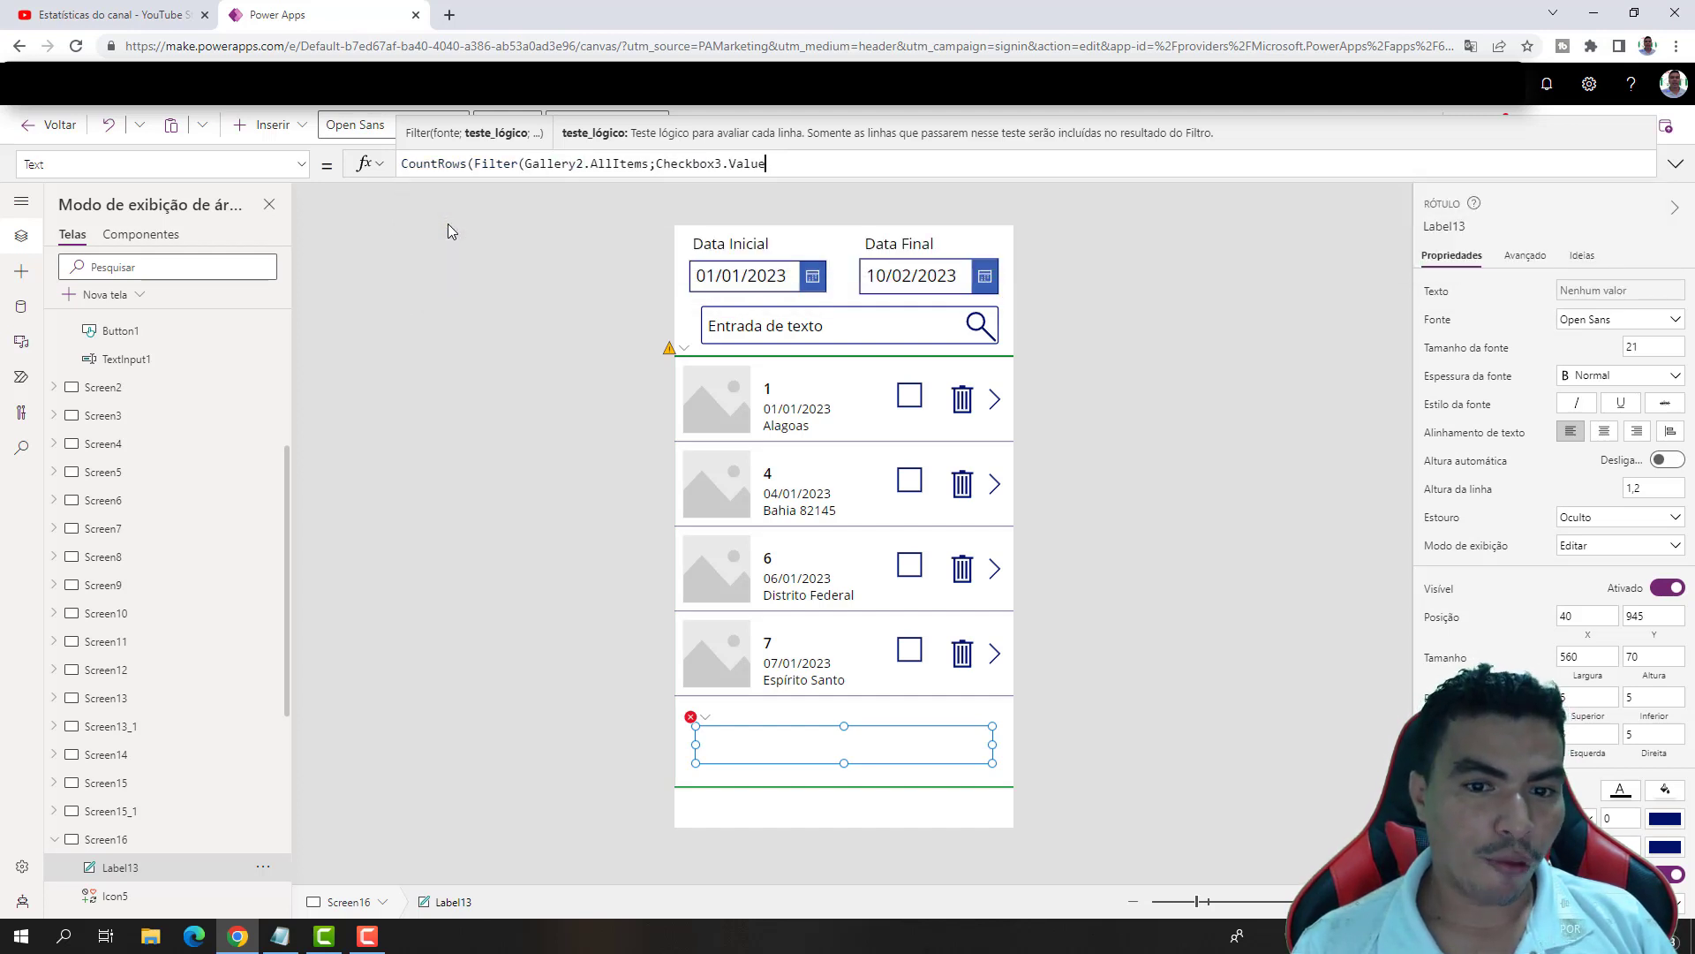
{"action": "type", "text": ")"}
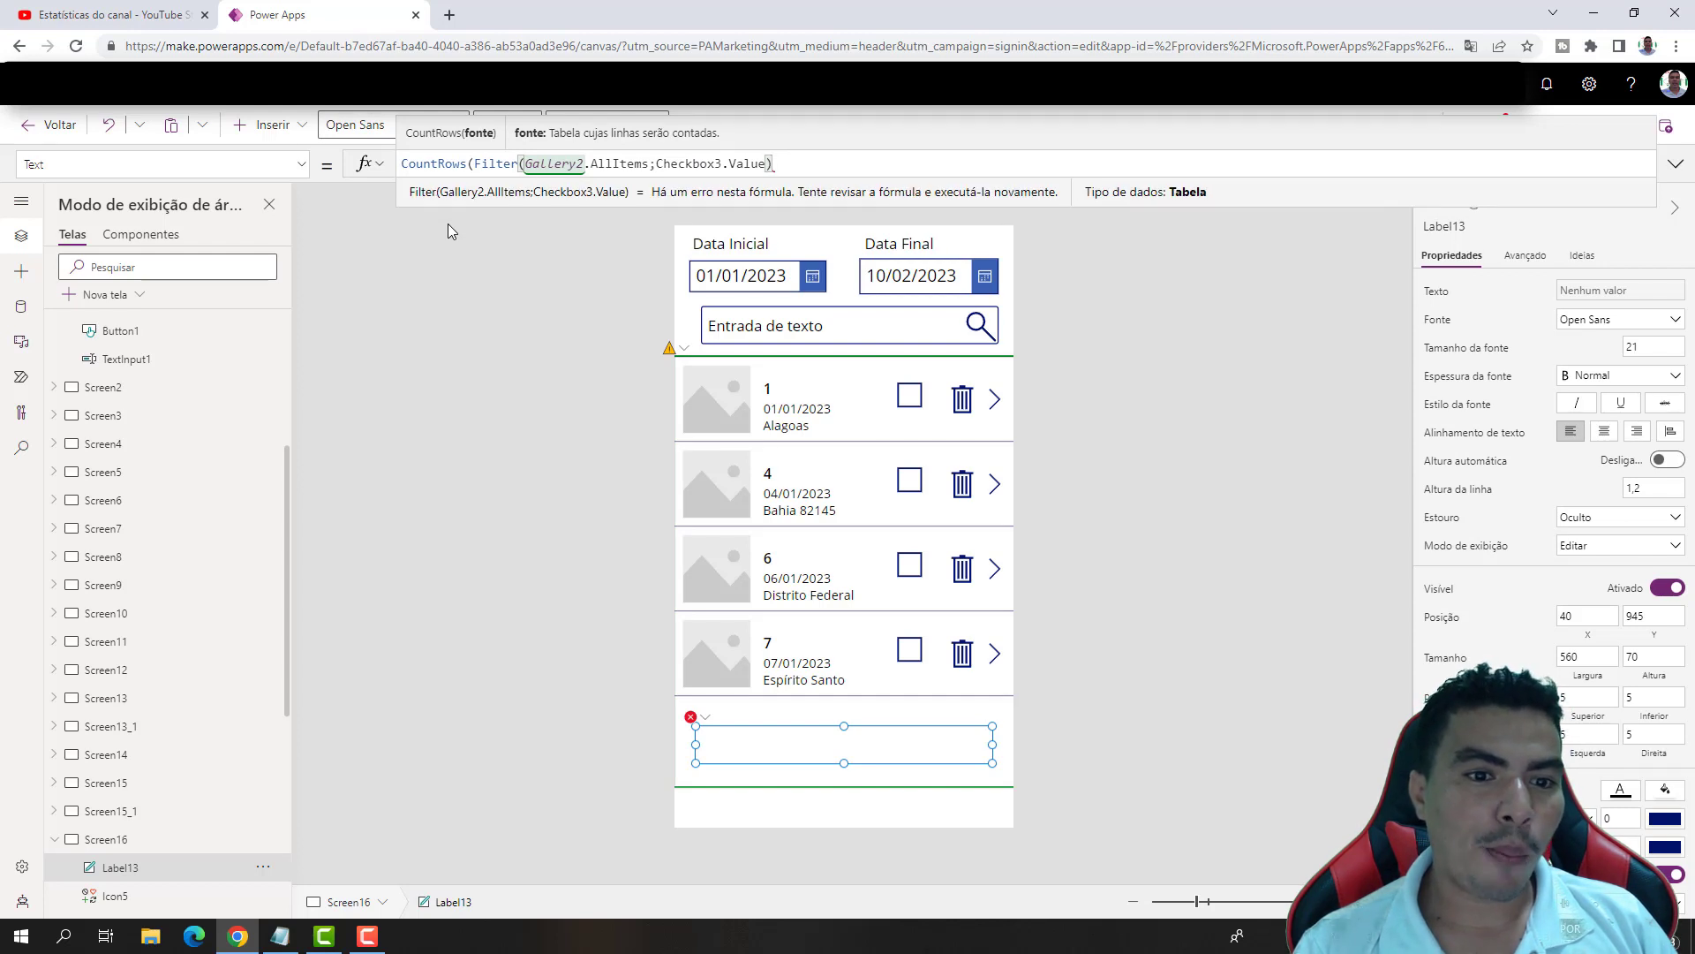
{"action": "type", "text": ")"}
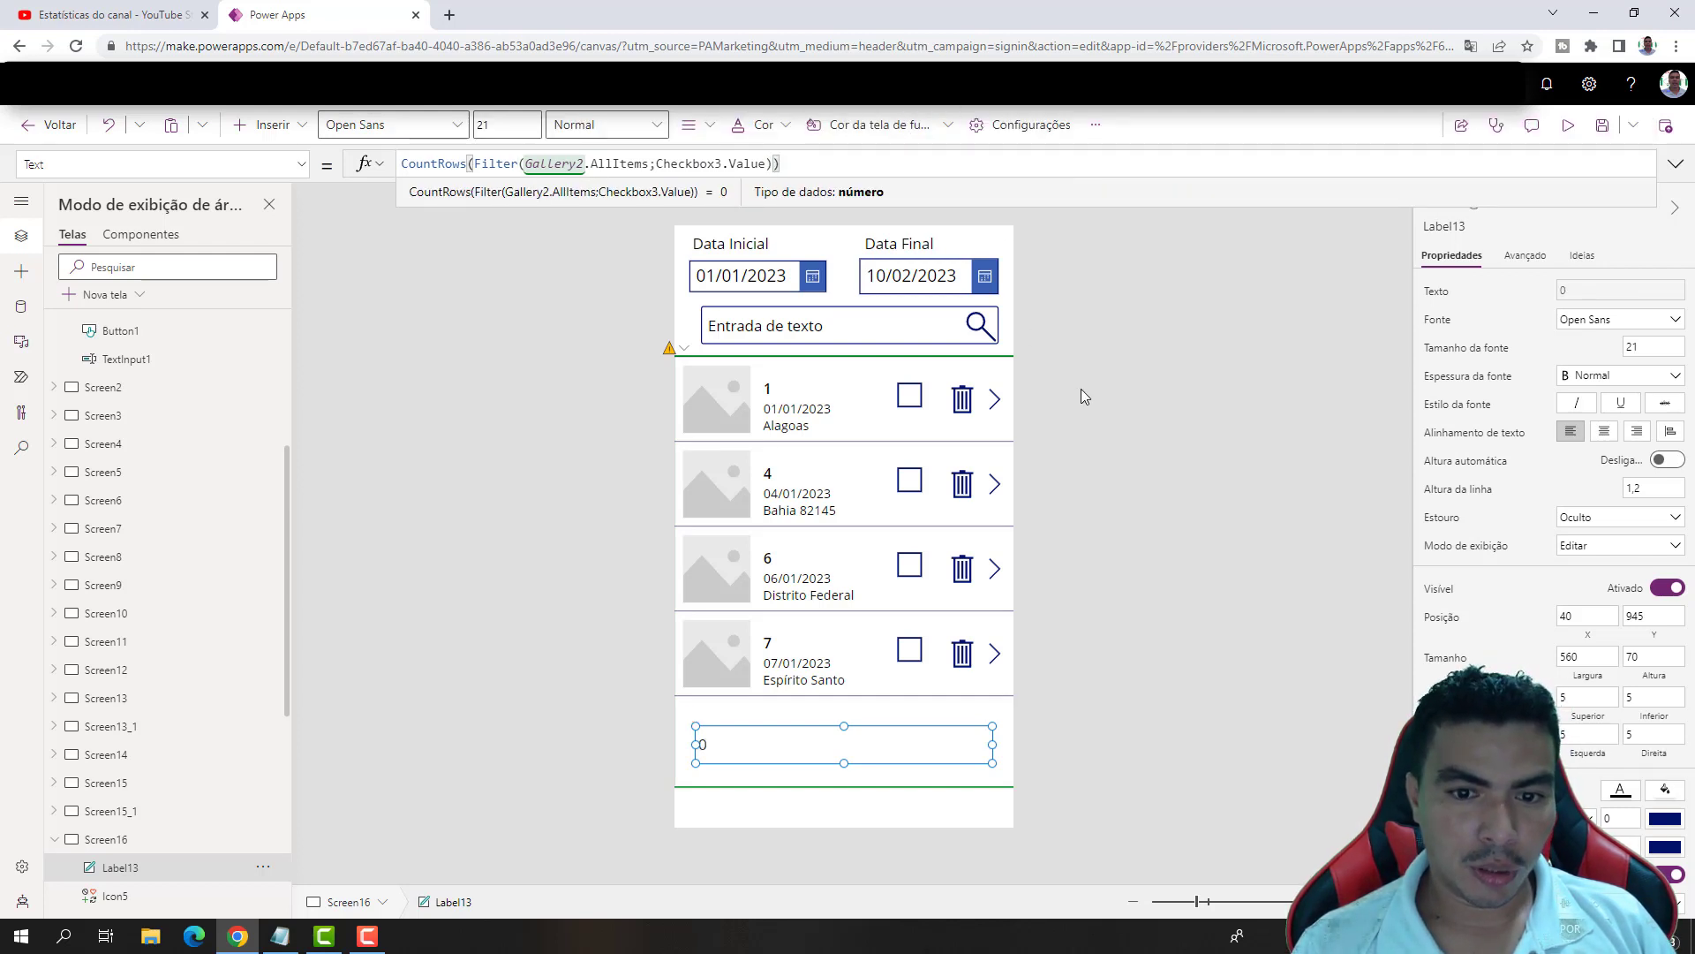
Run the preview and tick items 1, 4, 6 and 7, raising the counter to 4.
{"action": "left_click", "coordinate": [1081, 388]}
{"action": "left_click", "coordinate": [910, 402]}
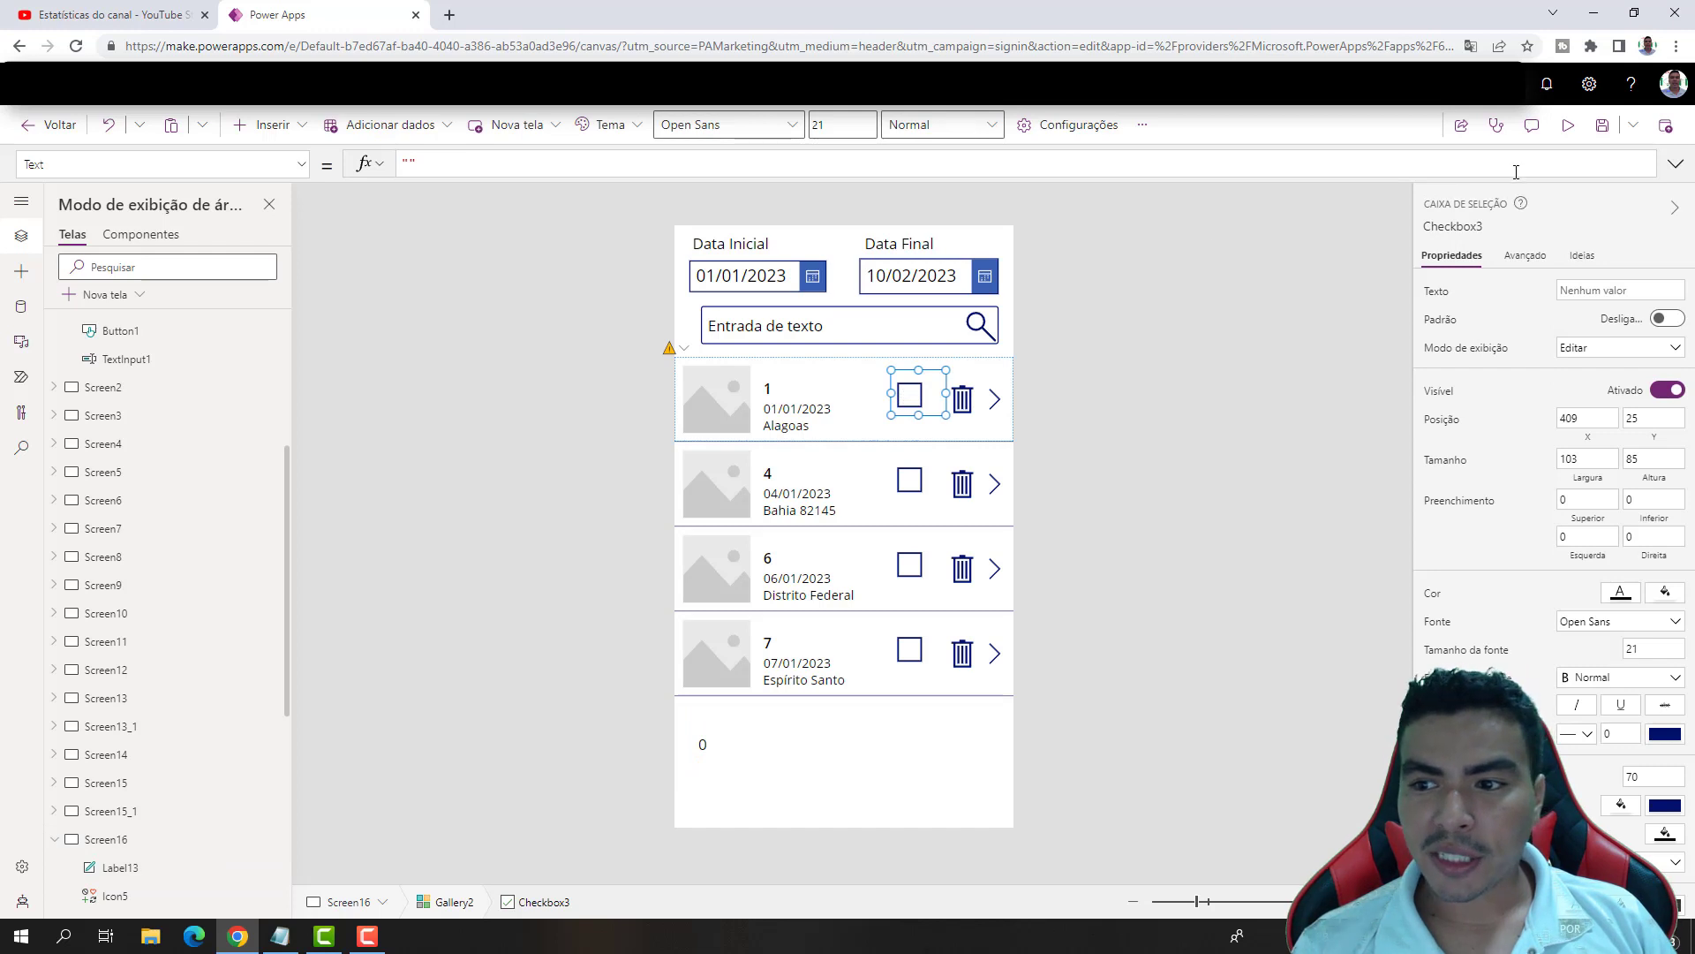
{"action": "left_click", "coordinate": [1568, 124]}
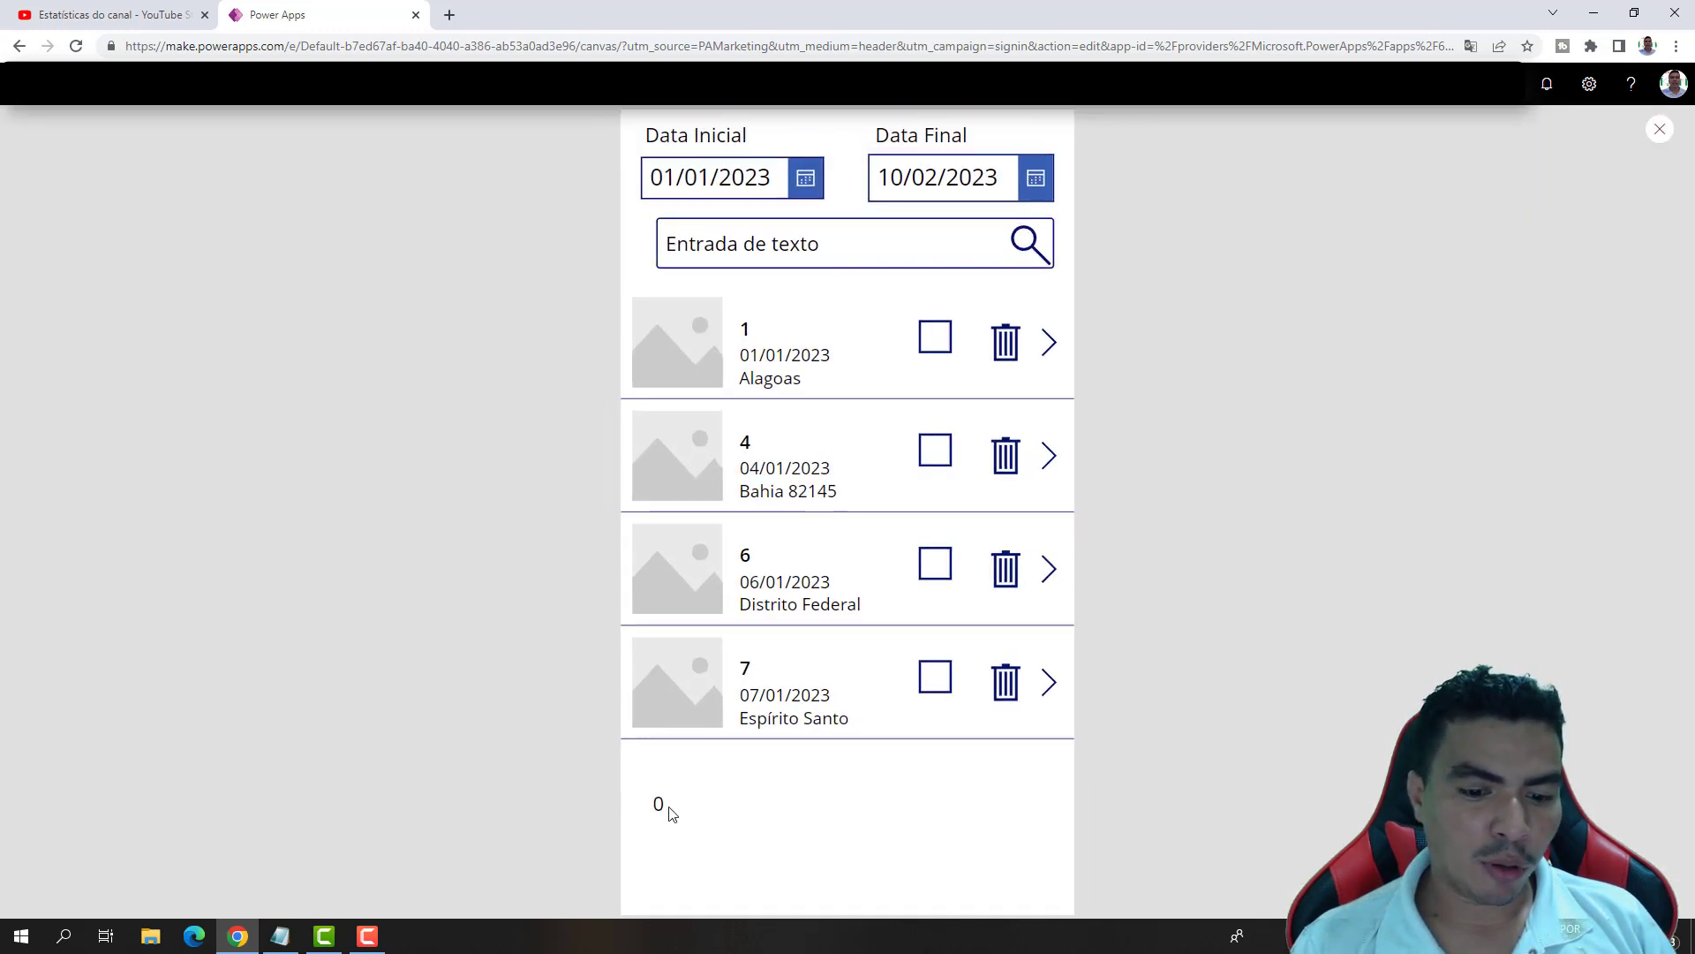
{"action": "left_click", "coordinate": [935, 336]}
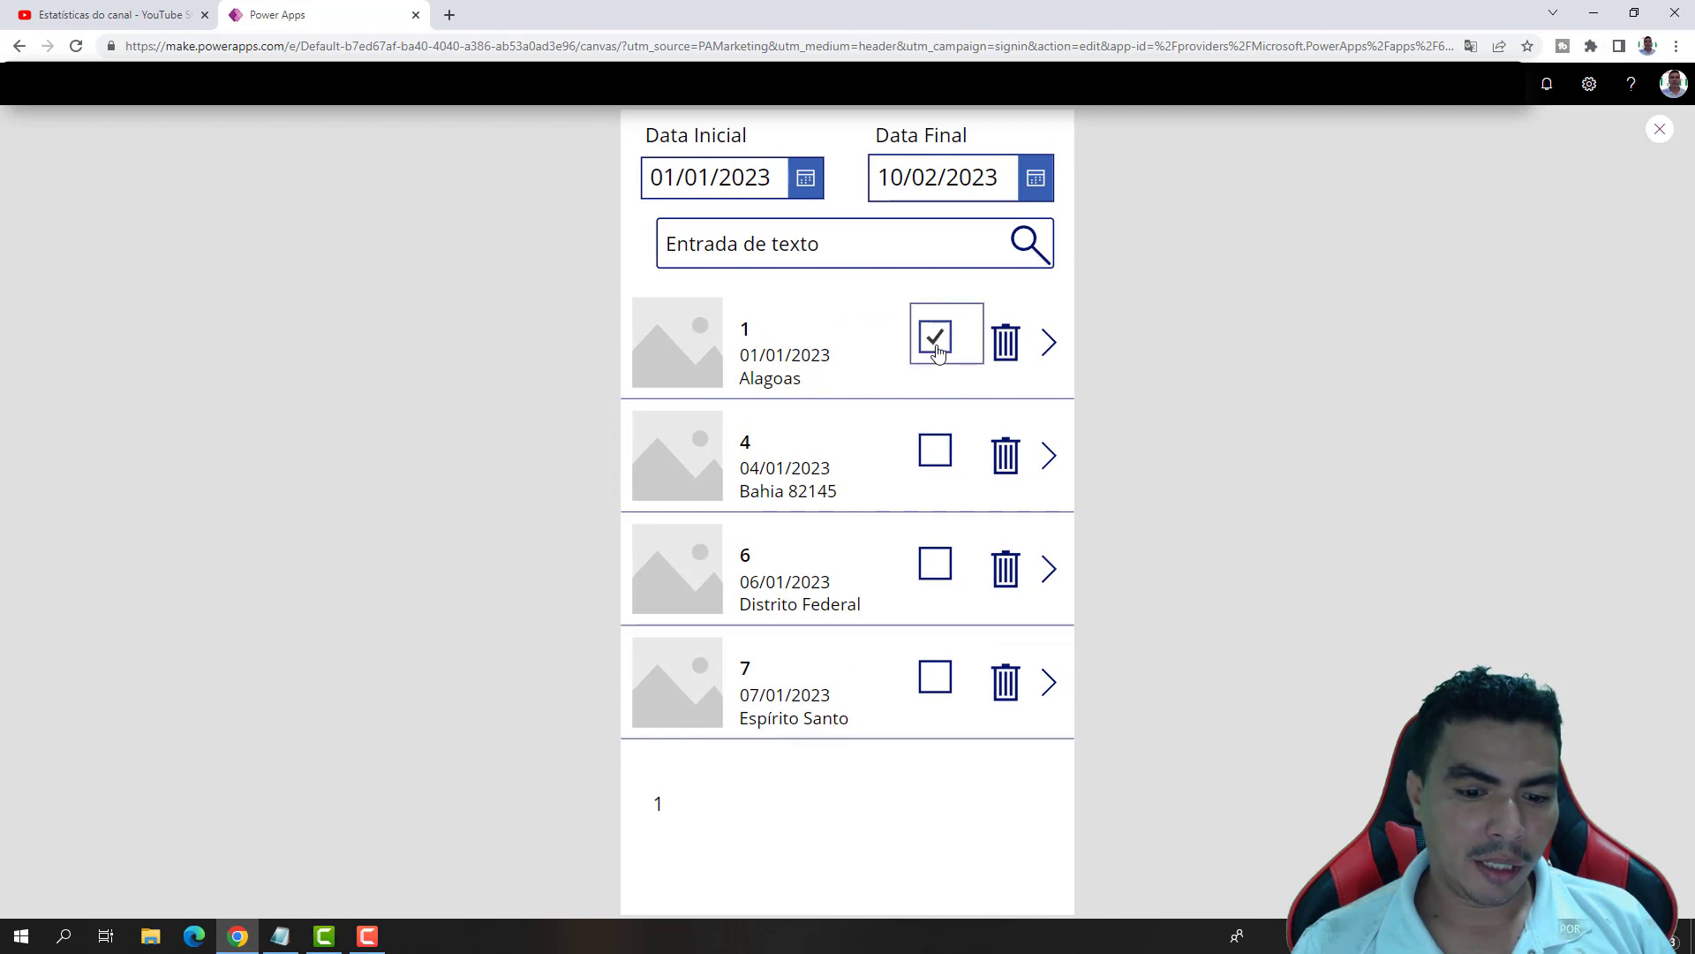
{"action": "left_click", "coordinate": [936, 452]}
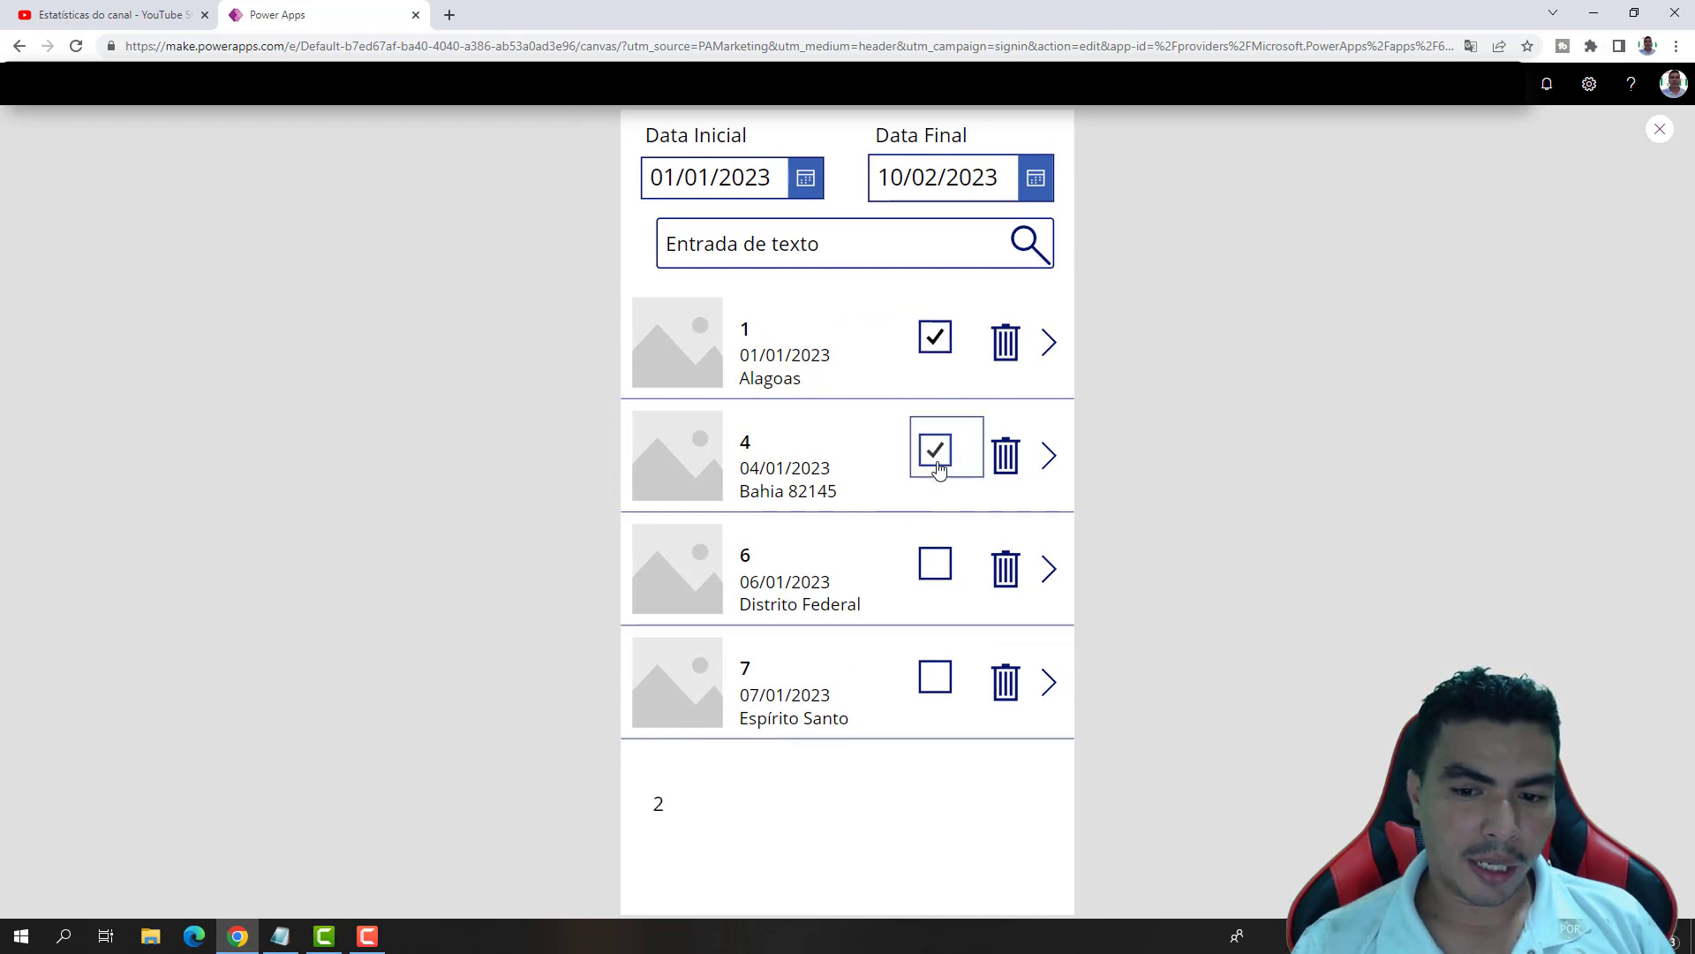
{"action": "left_click", "coordinate": [941, 570]}
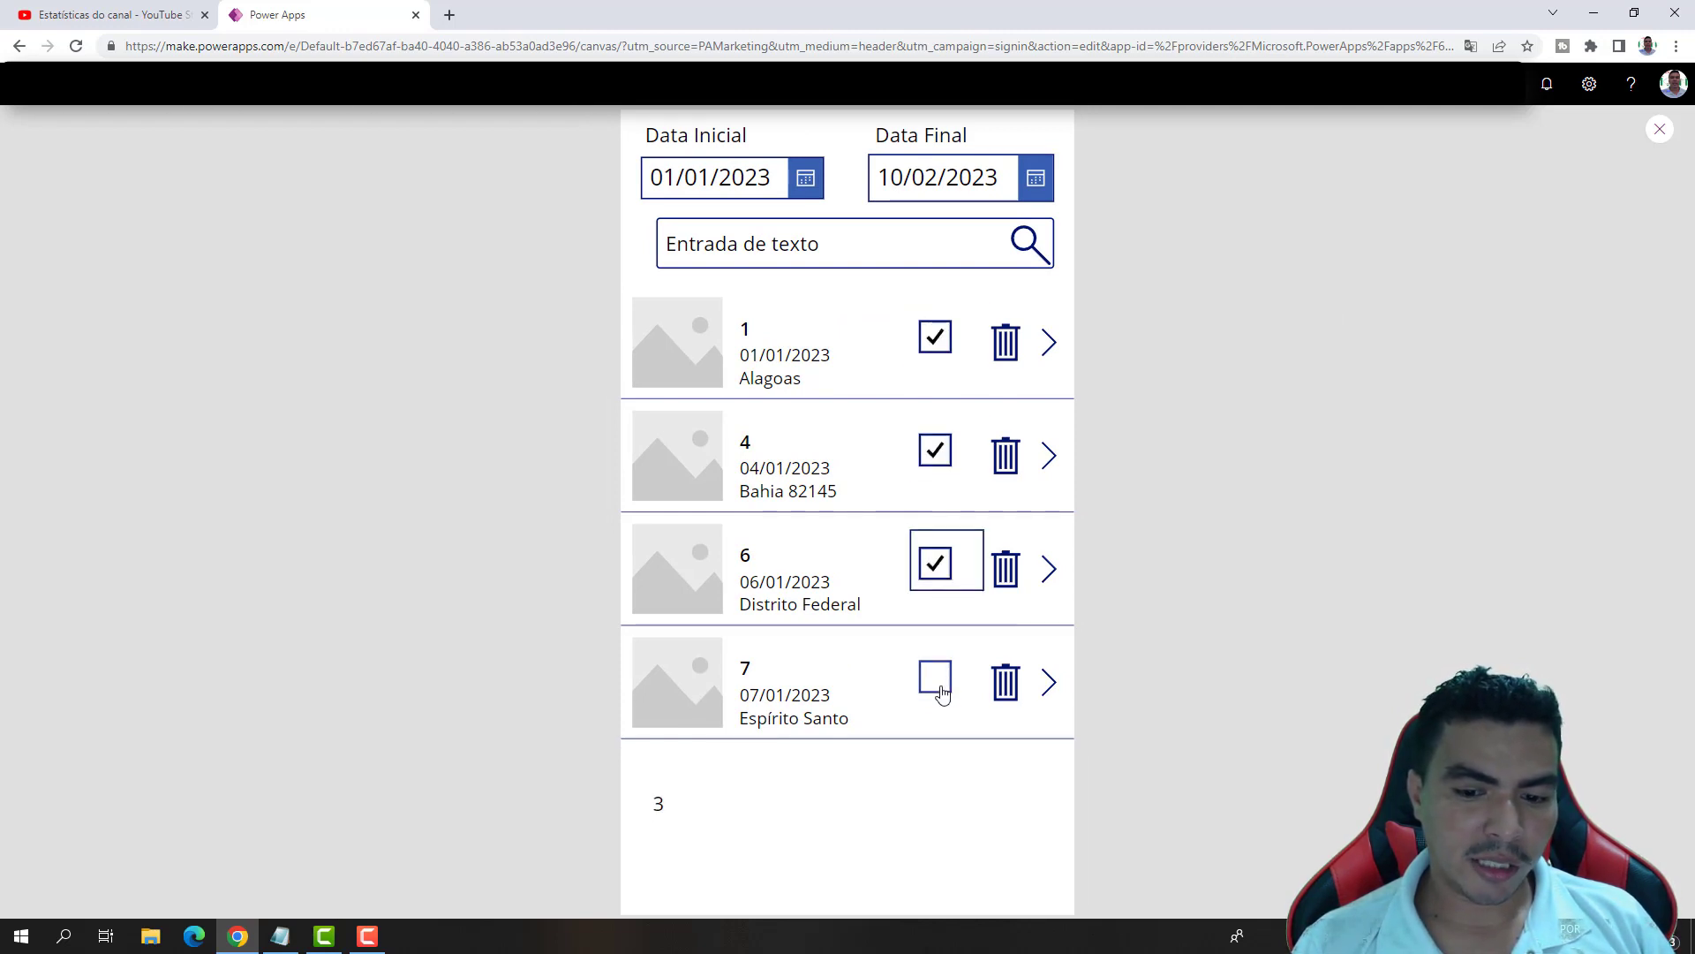
{"action": "left_click", "coordinate": [941, 694]}
Untick items 7, 6 and 4 to drop the count to 1, then re-tick them back to 4.
{"action": "left_click", "coordinate": [942, 694]}
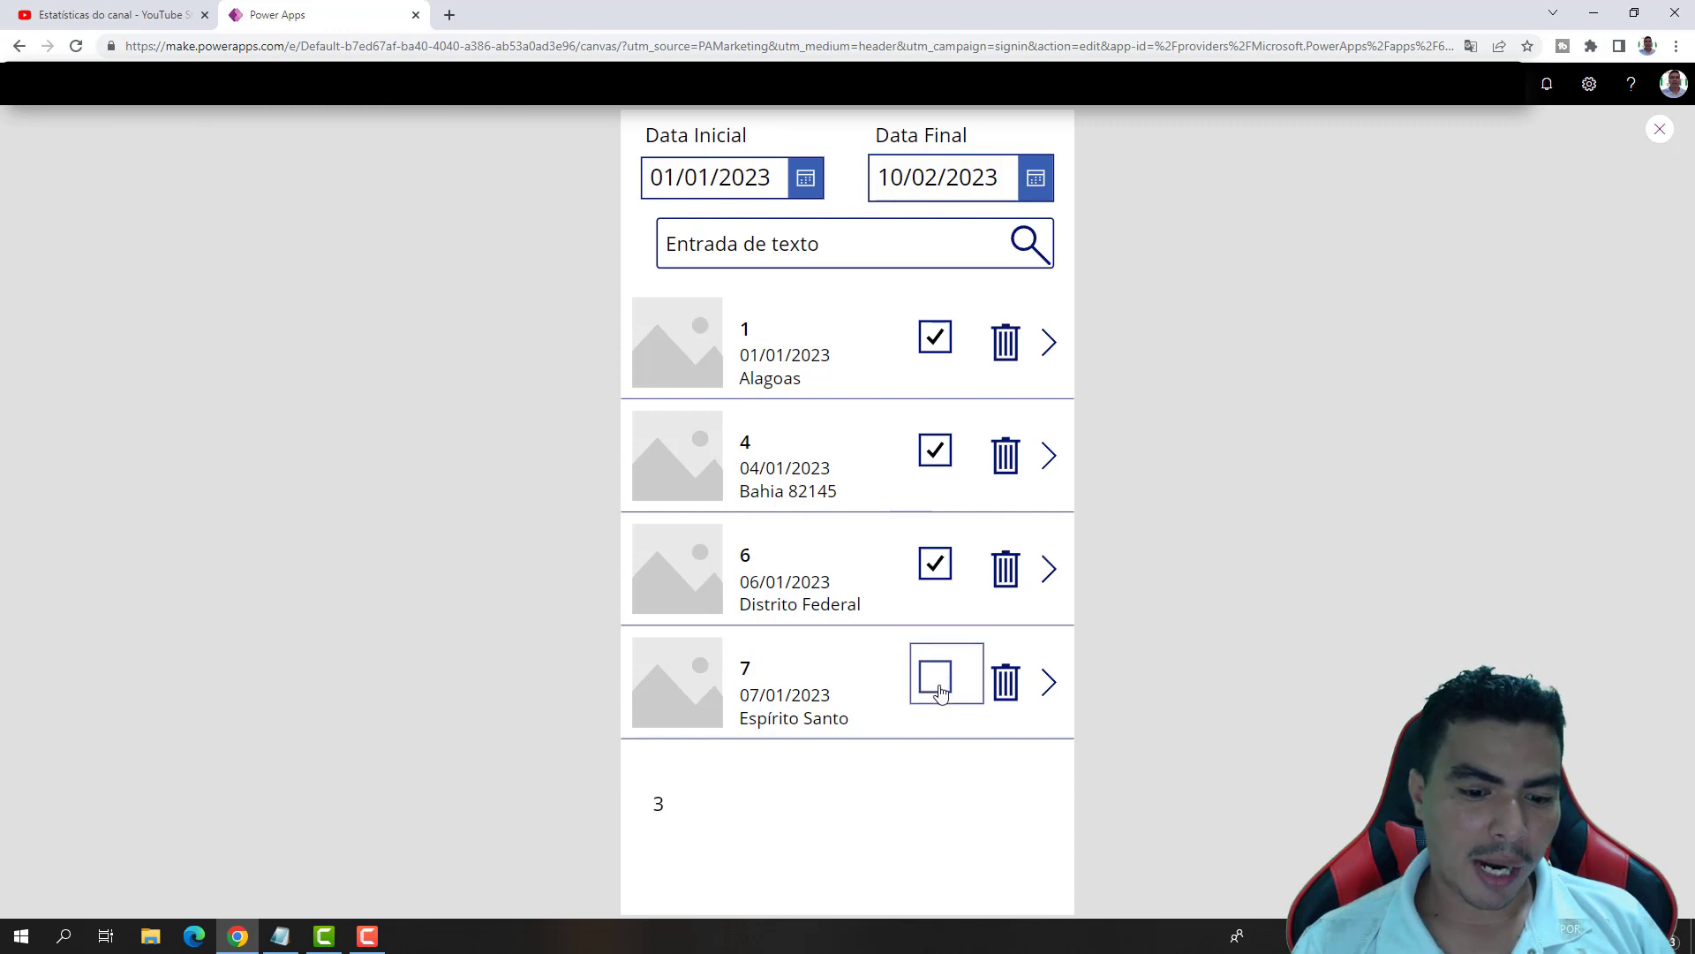
{"action": "left_click", "coordinate": [936, 569]}
{"action": "left_click", "coordinate": [938, 478]}
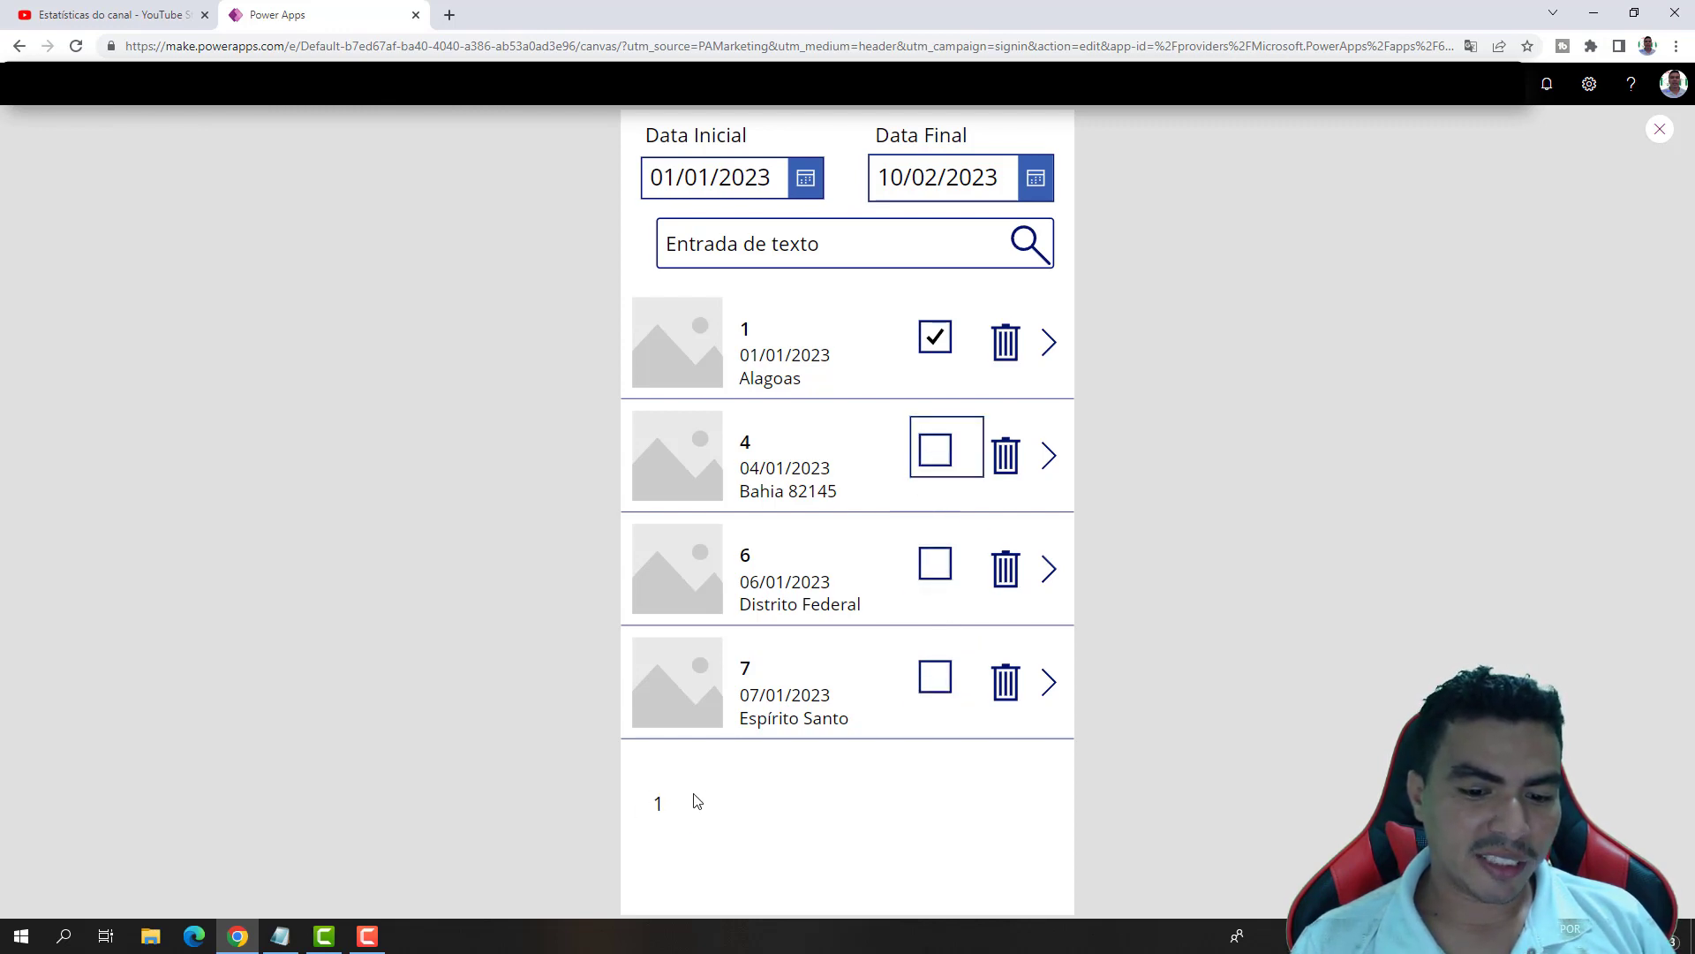
{"action": "left_click", "coordinate": [934, 452]}
{"action": "left_click", "coordinate": [936, 565]}
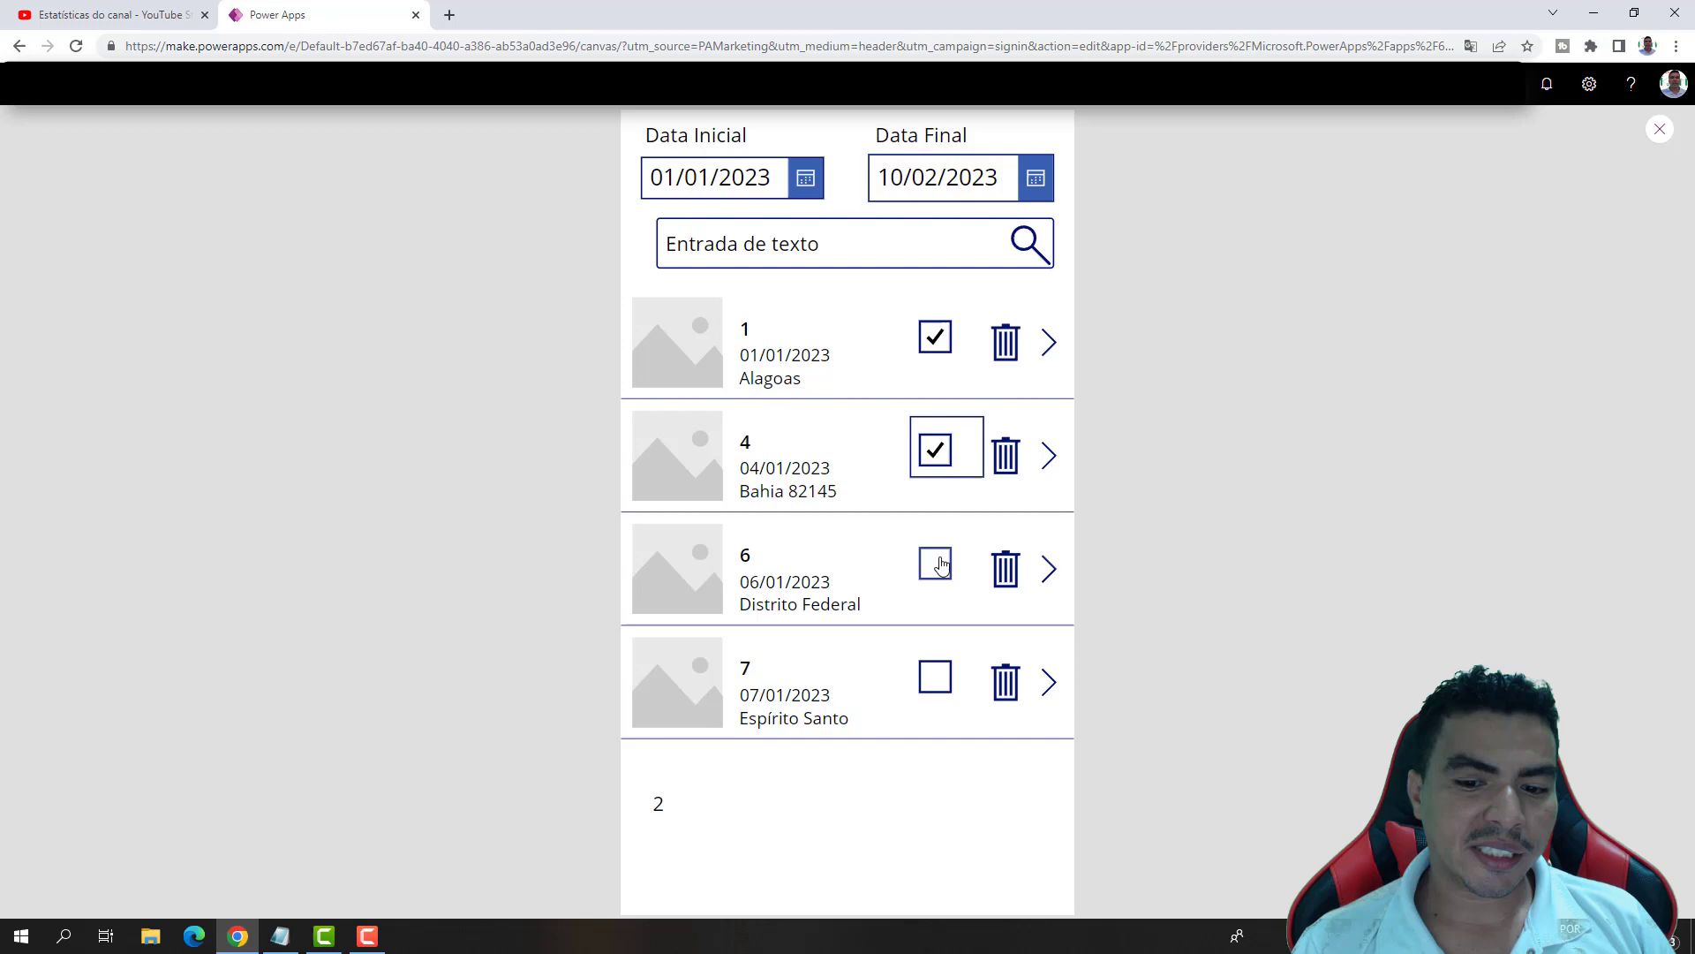
{"action": "left_click", "coordinate": [938, 681]}
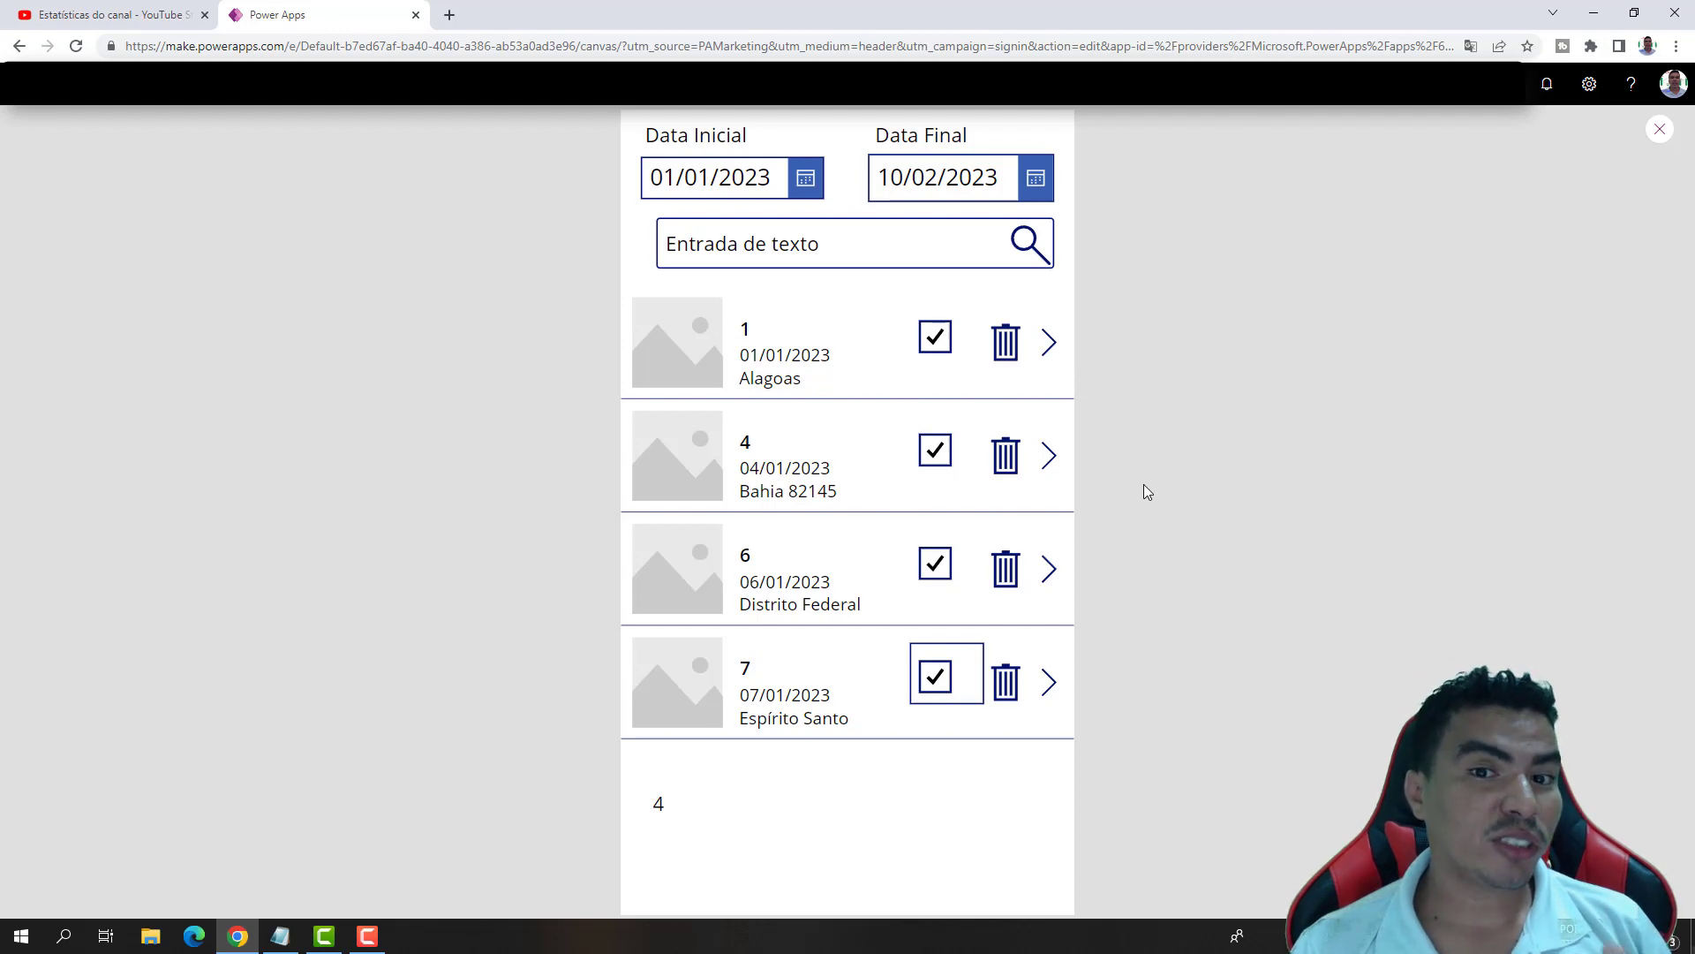
Switch to the YouTube Studio tab showing 38.555 subscribers and the 28-day growth chart.
{"action": "left_click", "coordinate": [103, 7]}
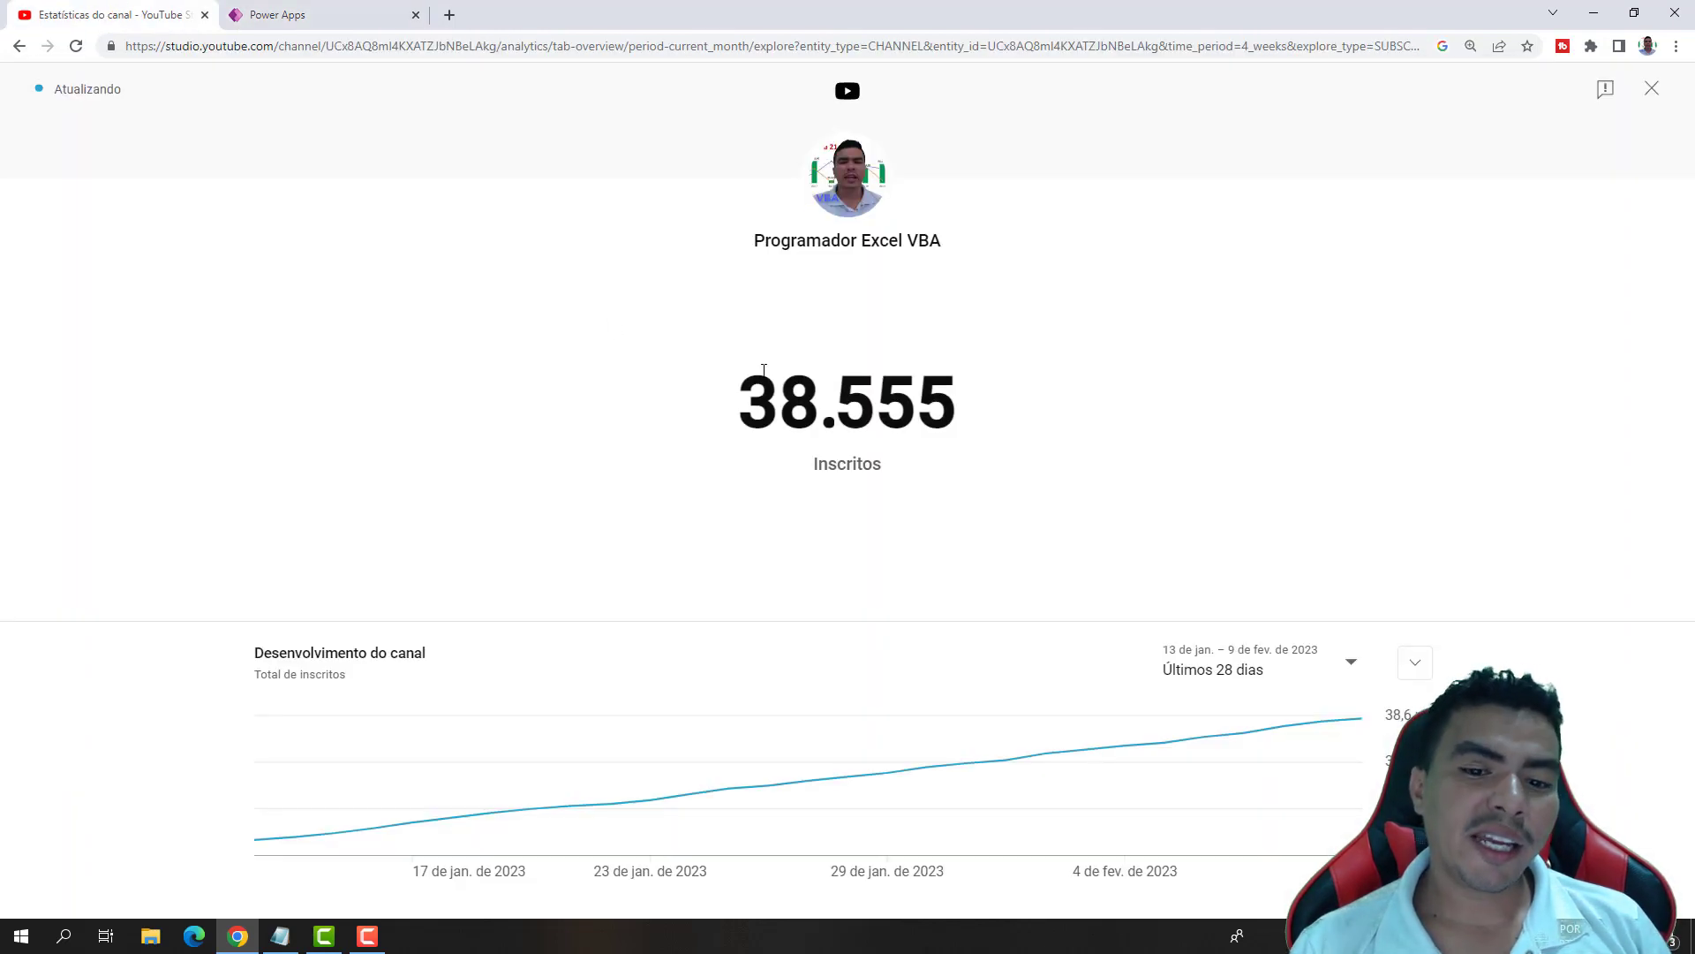